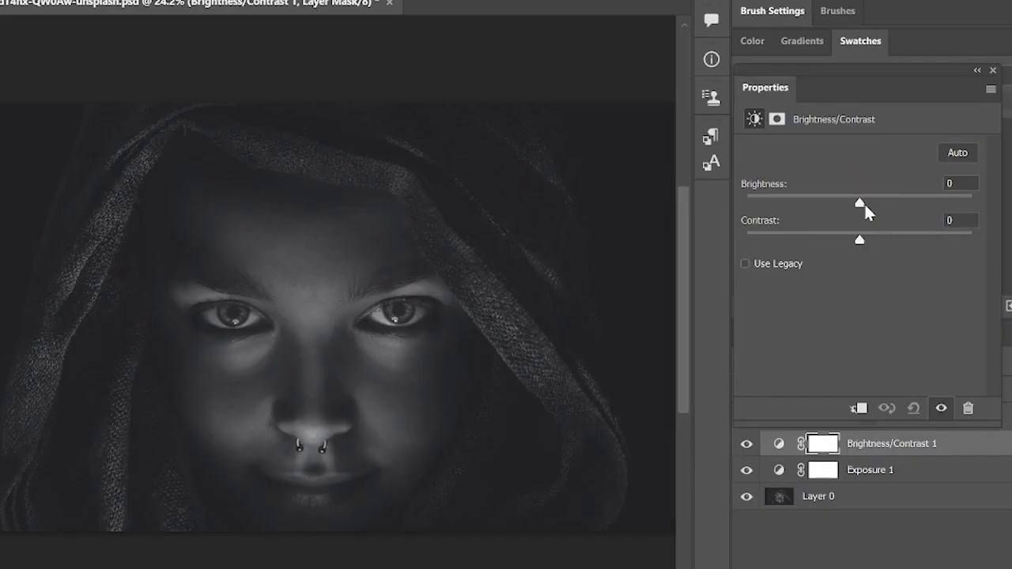
# - Set the Brightness/Contrast 1 adjustment's brightness to 19
pyautogui.moveTo(858, 204); pyautogui.dragTo(851, 206)
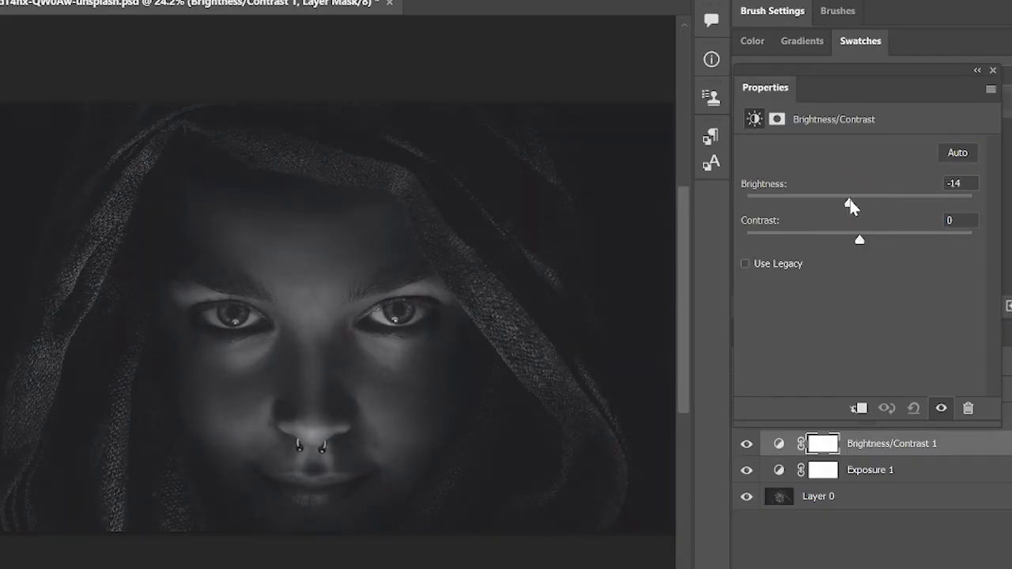
pyautogui.moveTo(896, 246); pyautogui.dragTo(859, 246)
pyautogui.moveTo(846, 205); pyautogui.dragTo(874, 204)
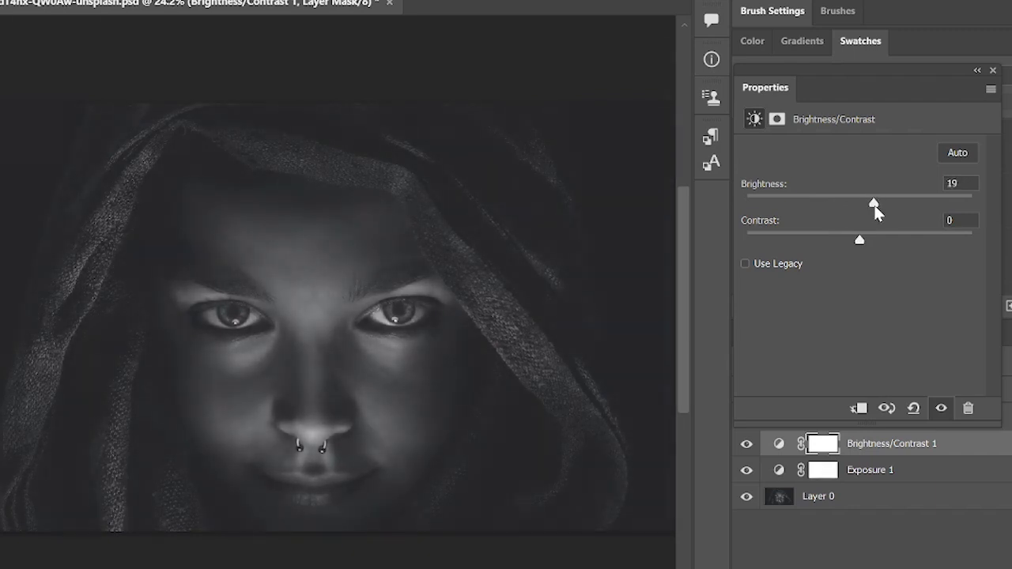
pyautogui.click(993, 69)
# - Set the Exposure 1 adjustment to exposure -0.61, offset -0.0083 and gamma correction 1.23
pyautogui.doubleClick(776, 471)
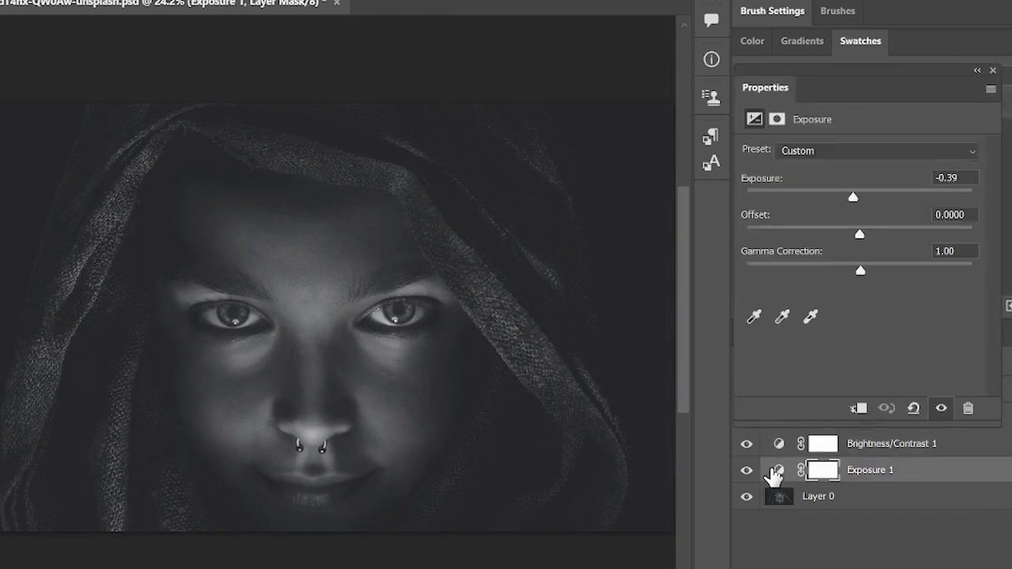
pyautogui.moveTo(858, 198); pyautogui.dragTo(858, 234)
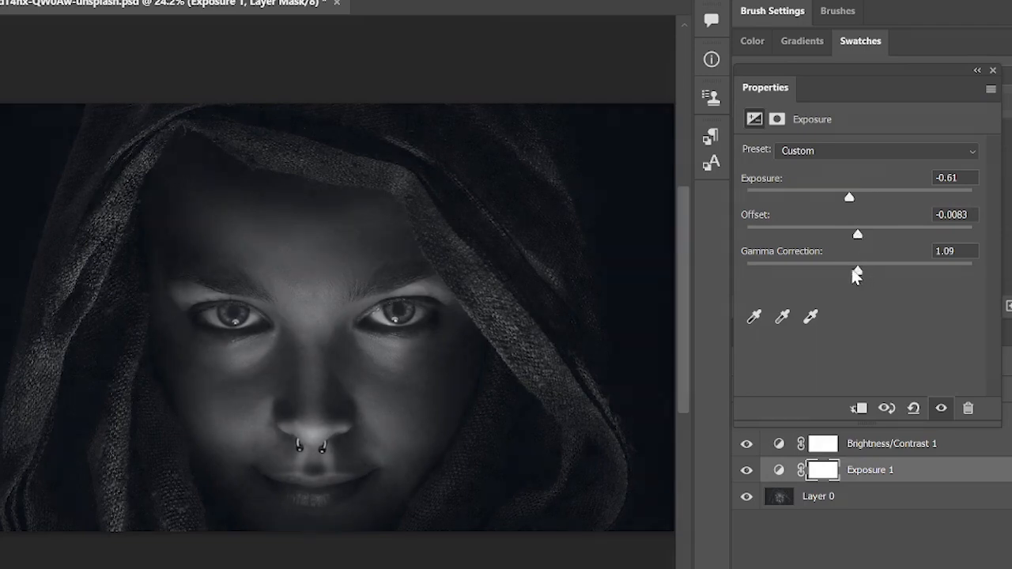
pyautogui.moveTo(854, 274); pyautogui.dragTo(846, 273)
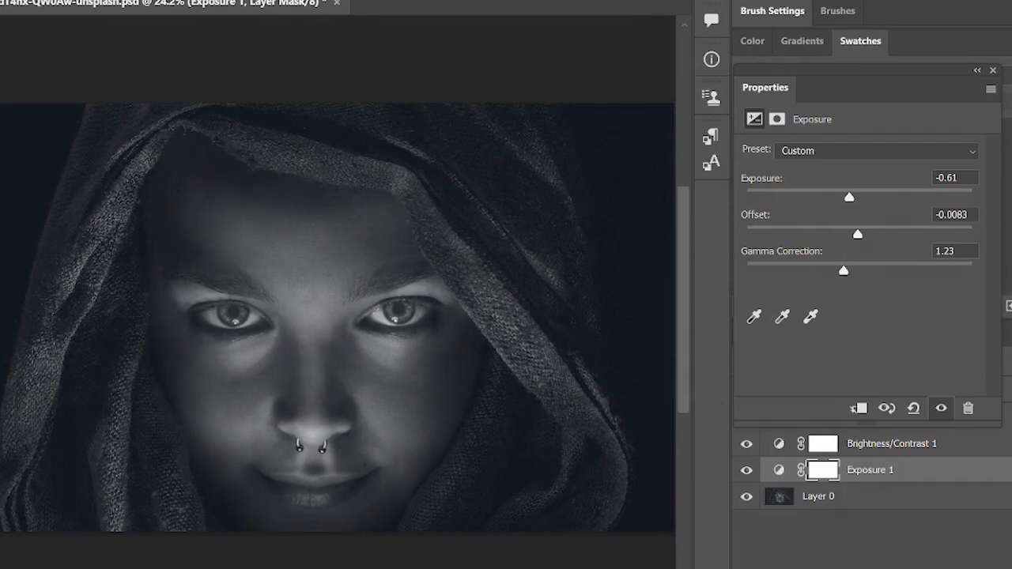
pyautogui.hscroll(-1, 338, 318)
pyautogui.hscroll(3, 338, 317)
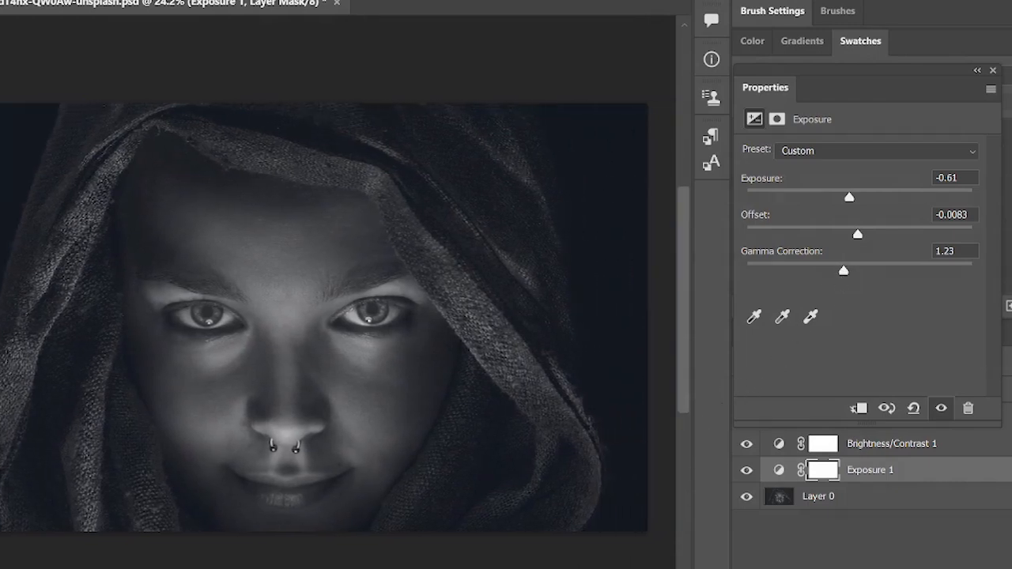
pyautogui.click(993, 70)
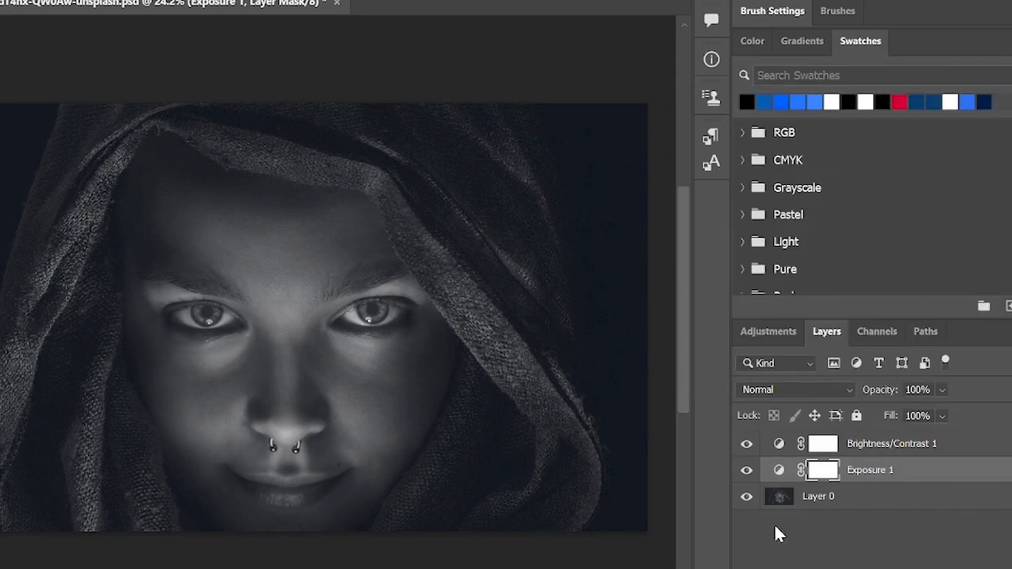
# - Add a gradient fill layer directly above Layer 0
pyautogui.click(779, 495)
pyautogui.click(867, 549)
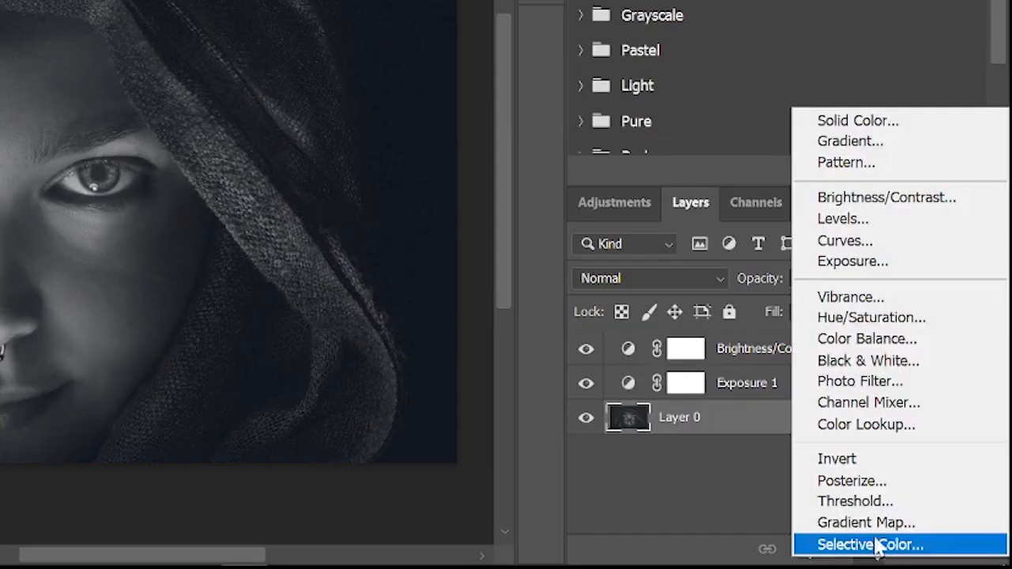
pyautogui.click(869, 143)
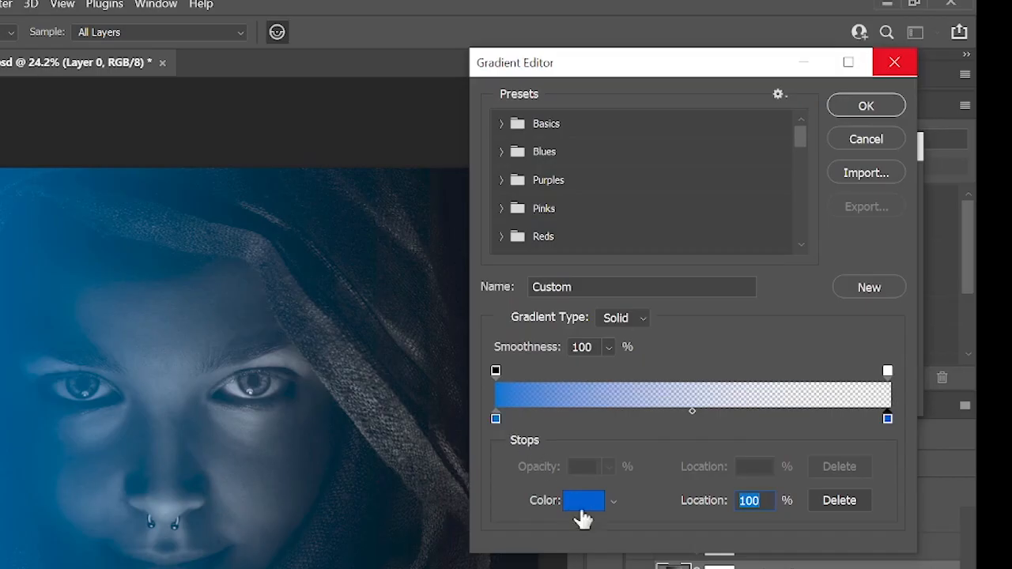
# - Set the gradient's starting colour stop to blue 0071d1 and copy its hex code
pyautogui.click(495, 419)
pyautogui.click(577, 506)
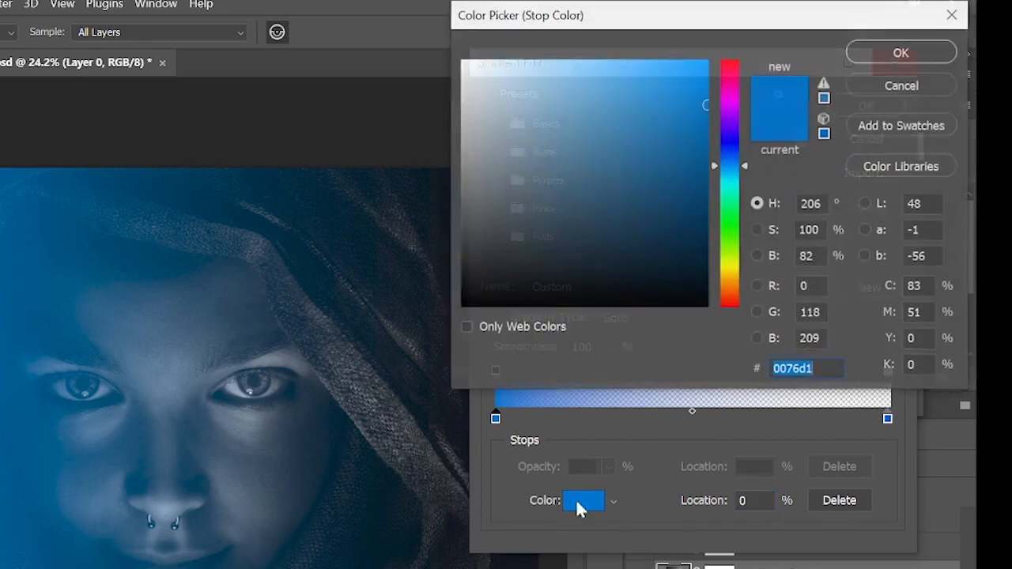
pyautogui.click(746, 166)
pyautogui.moveTo(745, 161)
pyautogui.mouseDown()
pyautogui.moveTo(746, 151)
pyautogui.moveTo(744, 166)
pyautogui.mouseUp()
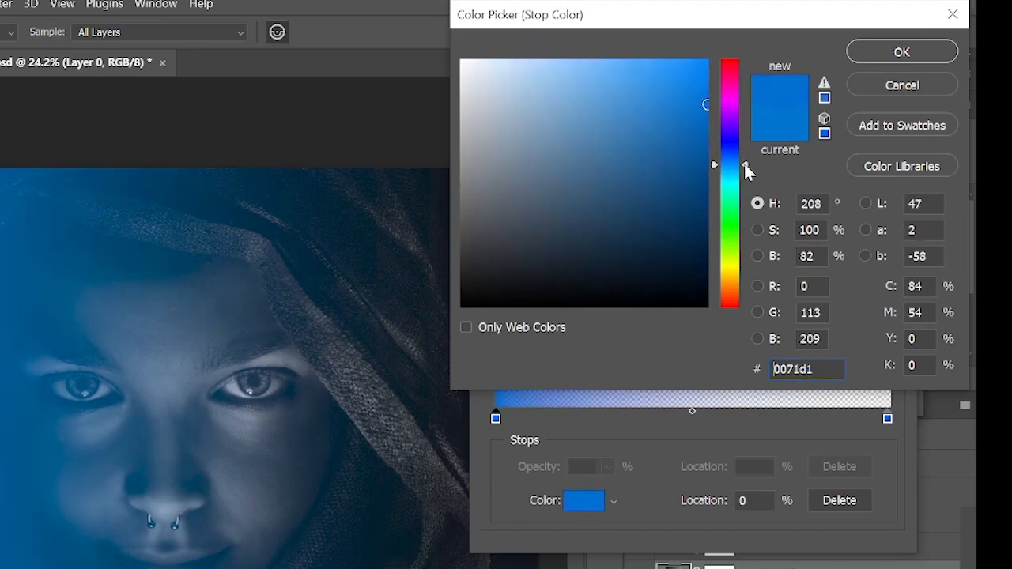
pyautogui.moveTo(812, 370); pyautogui.dragTo(772, 369)
pyautogui.rightClick(790, 369)
pyautogui.click(804, 420)
pyautogui.click(901, 53)
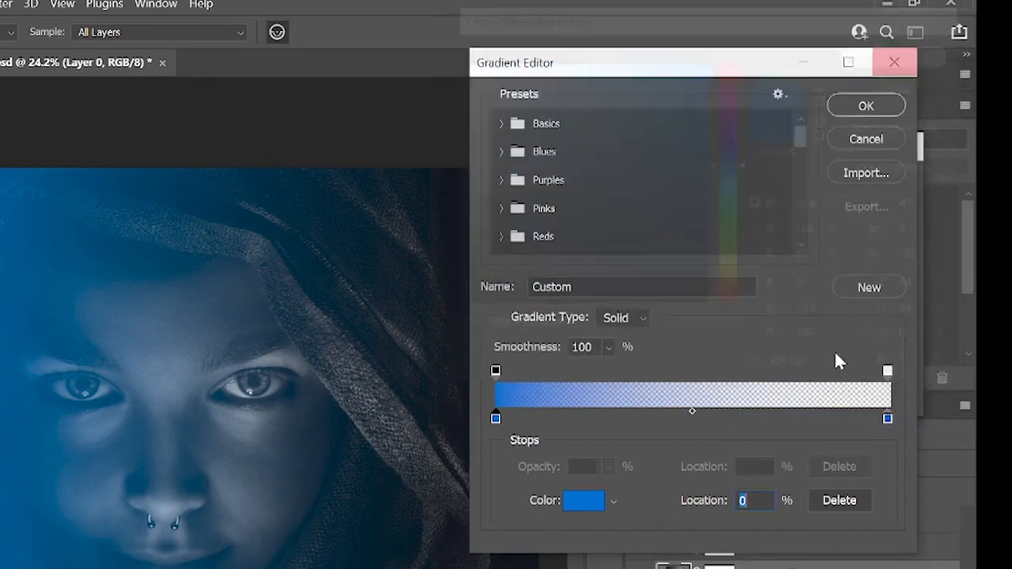
# - Paste the copied blue hex code as the colour of the gradient's end stop at 100%
pyautogui.click(888, 420)
pyautogui.click(583, 501)
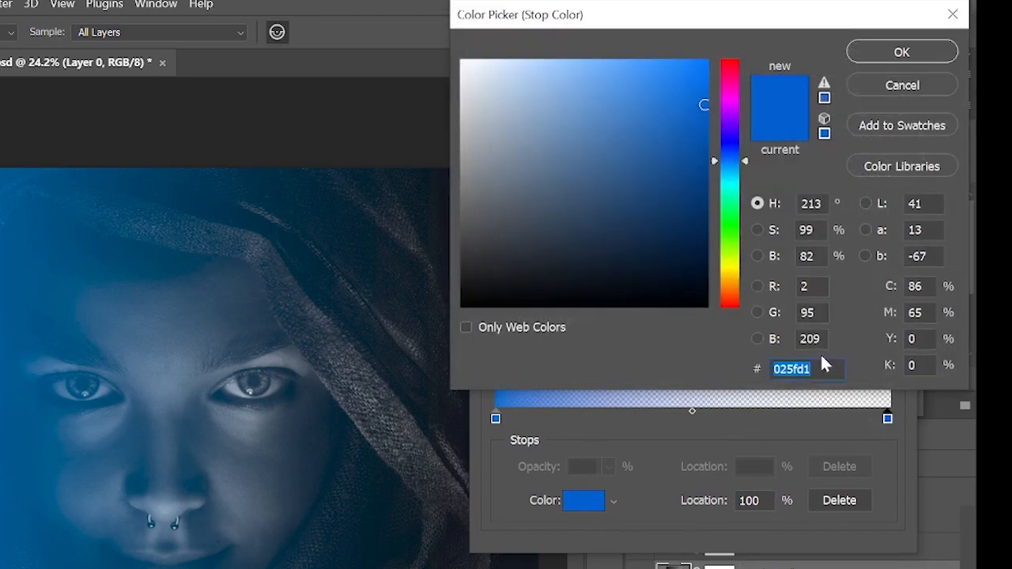
pyautogui.rightClick(790, 369)
pyautogui.click(800, 449)
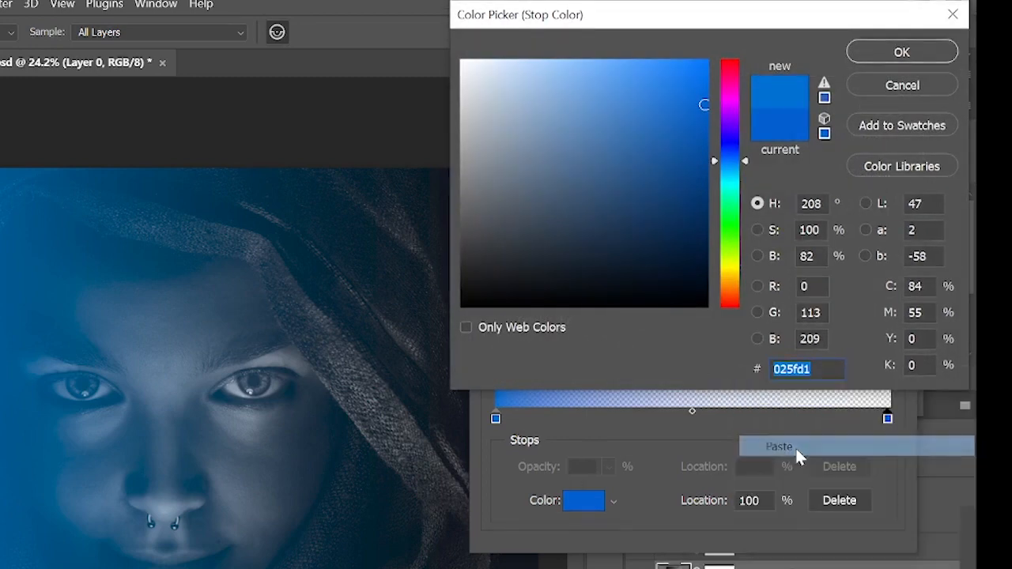
pyautogui.click(899, 53)
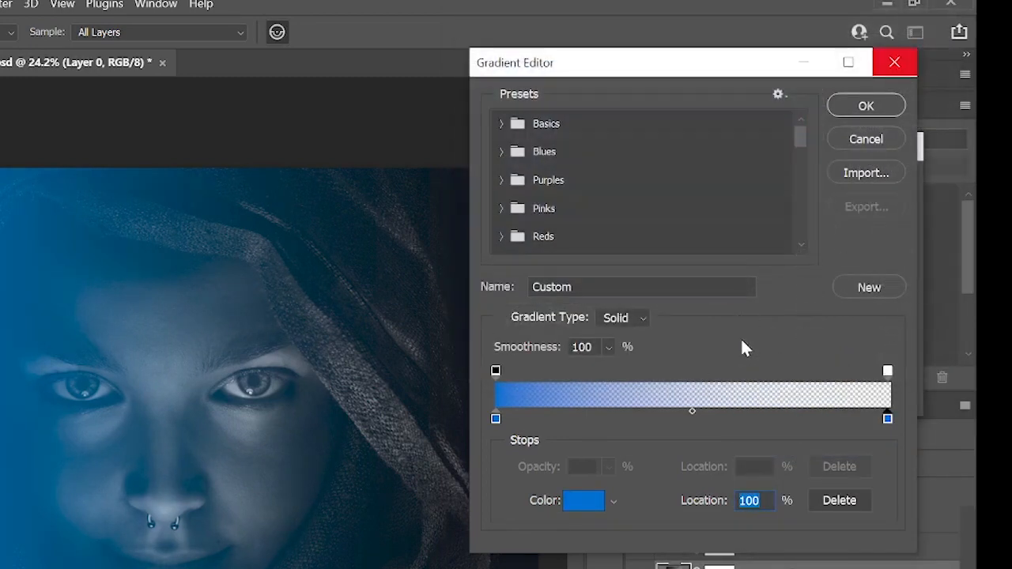
# - Move the opaque stop close to the gradient's middle and the transparent stop to 69%, and apply the gradient fill
pyautogui.moveTo(495, 370); pyautogui.dragTo(608, 370)
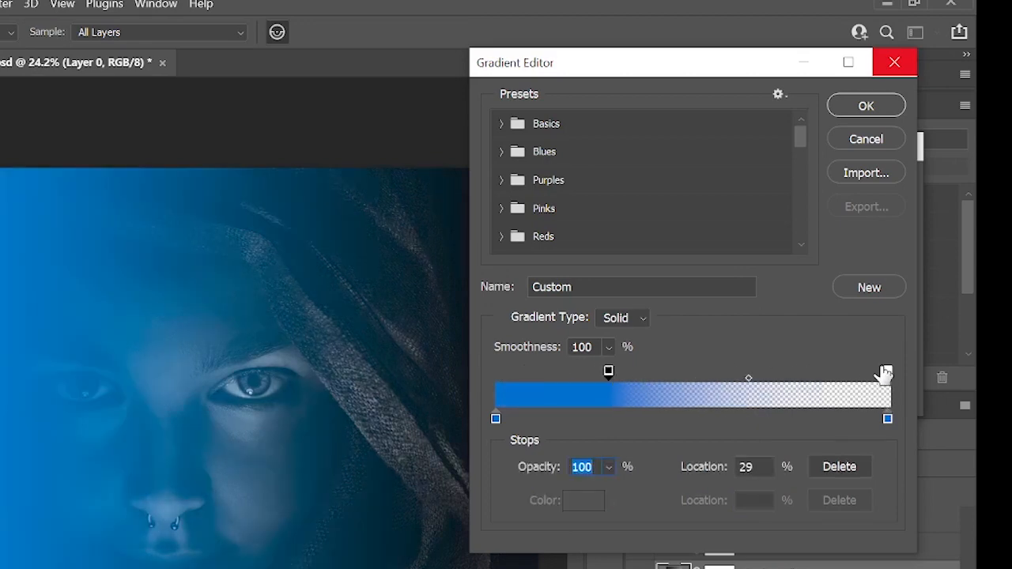
pyautogui.click(887, 372)
pyautogui.moveTo(889, 373); pyautogui.dragTo(728, 373)
pyautogui.moveTo(609, 372); pyautogui.dragTo(632, 375)
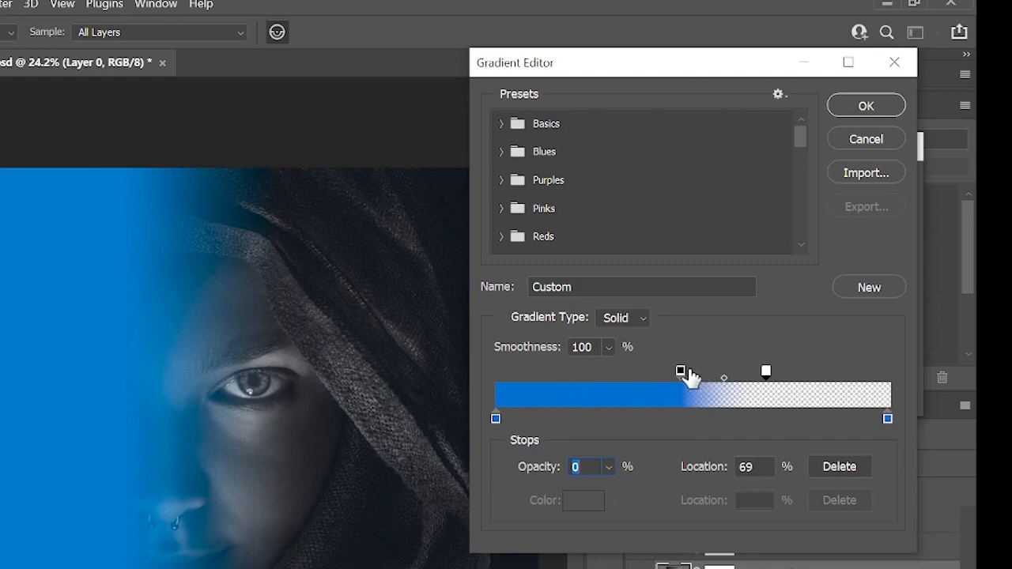
pyautogui.moveTo(766, 370); pyautogui.dragTo(775, 370)
pyautogui.moveTo(682, 374); pyautogui.dragTo(672, 372)
pyautogui.click(775, 375)
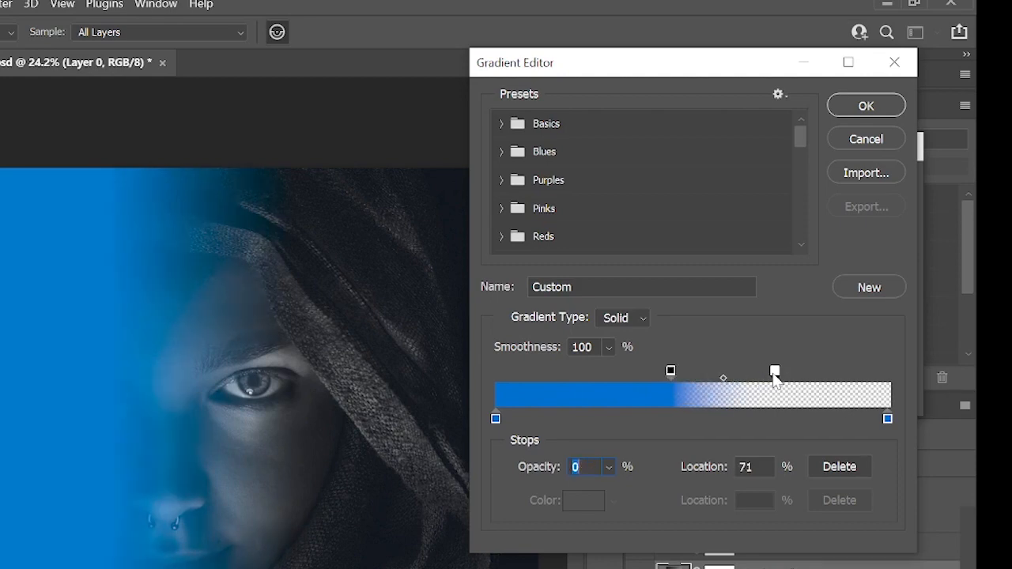
pyautogui.moveTo(775, 380); pyautogui.dragTo(770, 378)
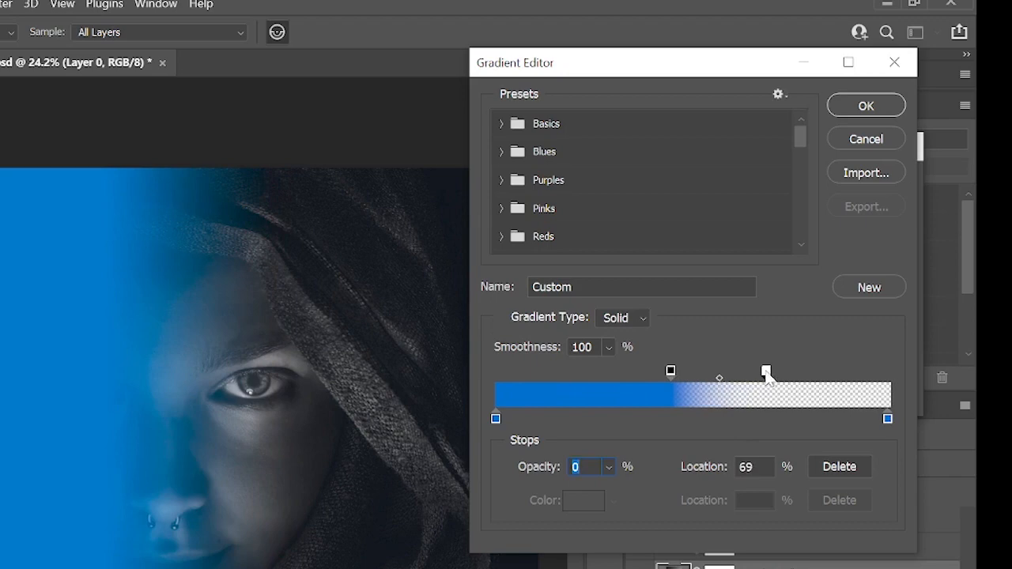
pyautogui.click(864, 111)
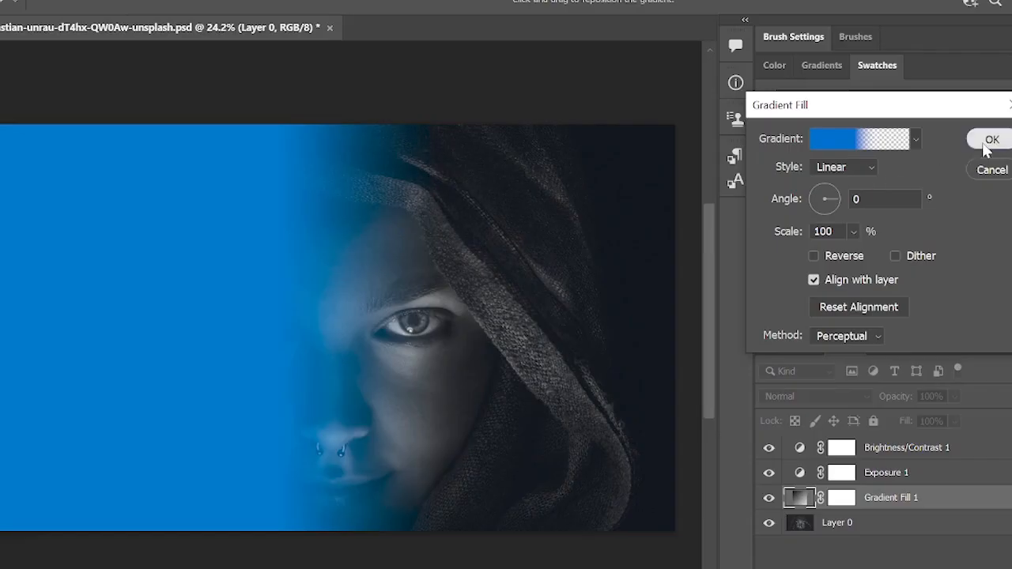
pyautogui.click(883, 183)
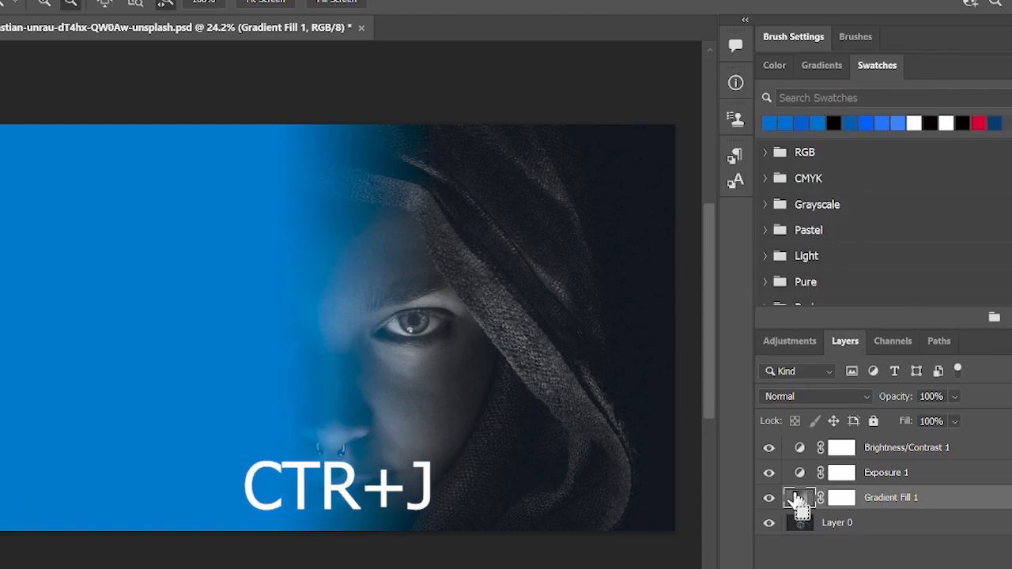
# - Duplicate the Gradient Fill 1 layer and select the copy
pyautogui.hotkey('ctrl', 'j')
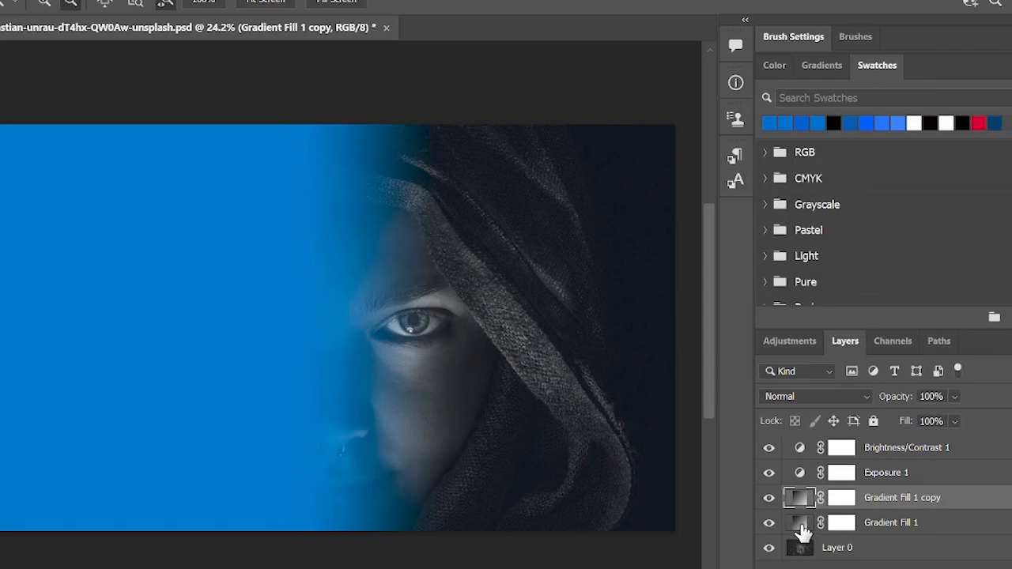
pyautogui.click(802, 530)
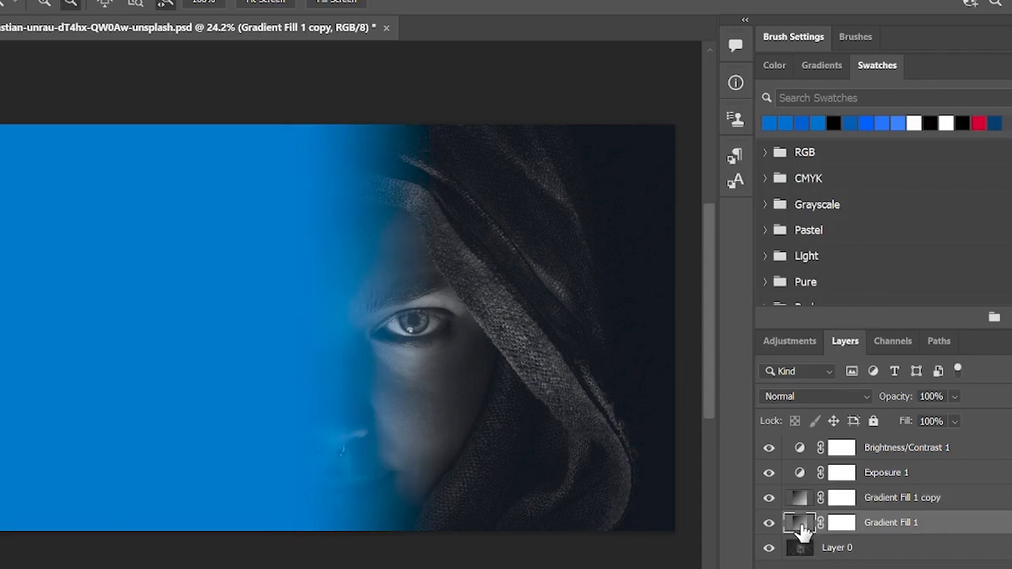
pyautogui.click(805, 505)
# - Set the starting colour stop of the duplicated fill's gradient to magenta ff00d8
pyautogui.doubleClick(800, 498)
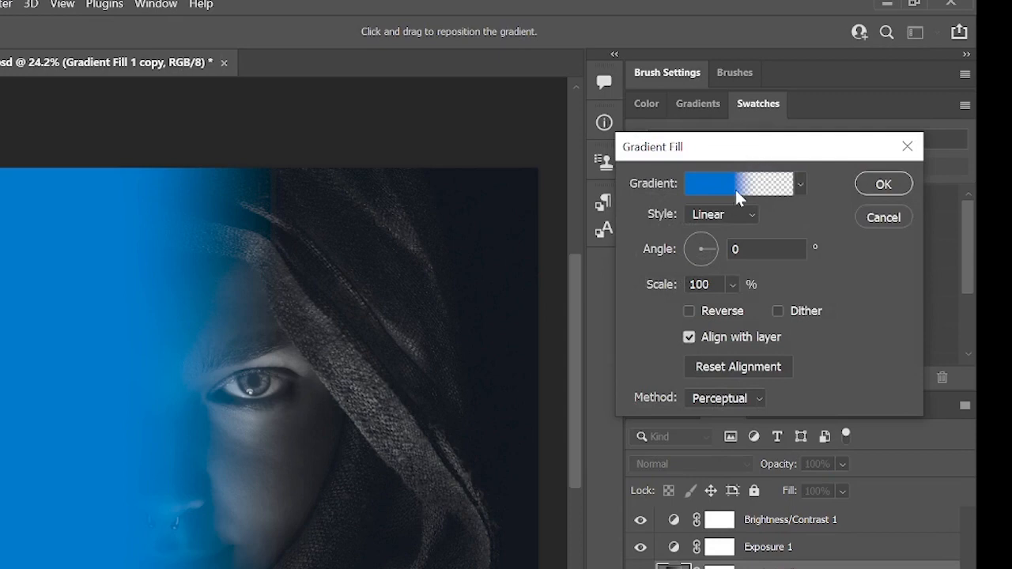
pyautogui.click(734, 185)
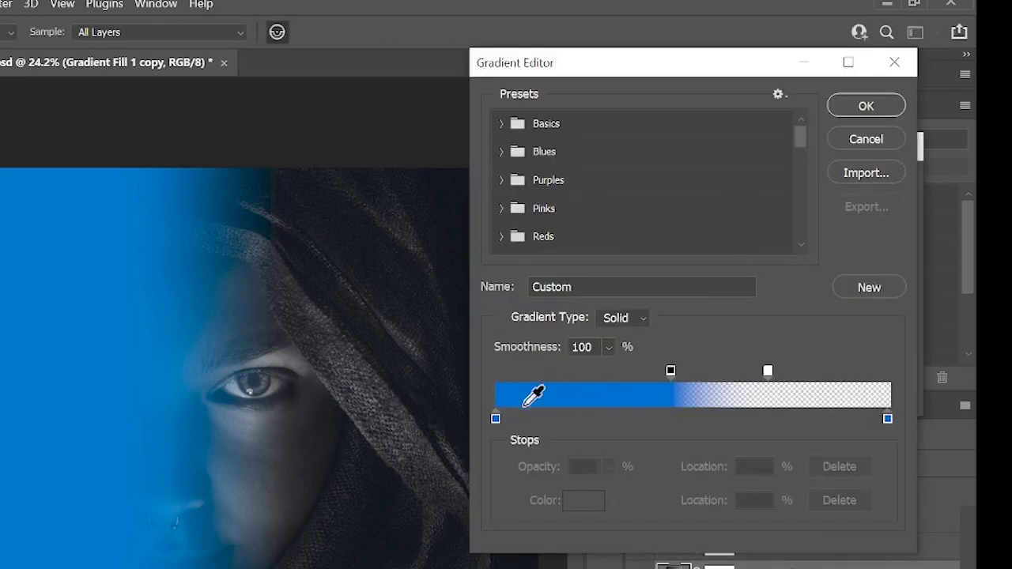
pyautogui.click(495, 418)
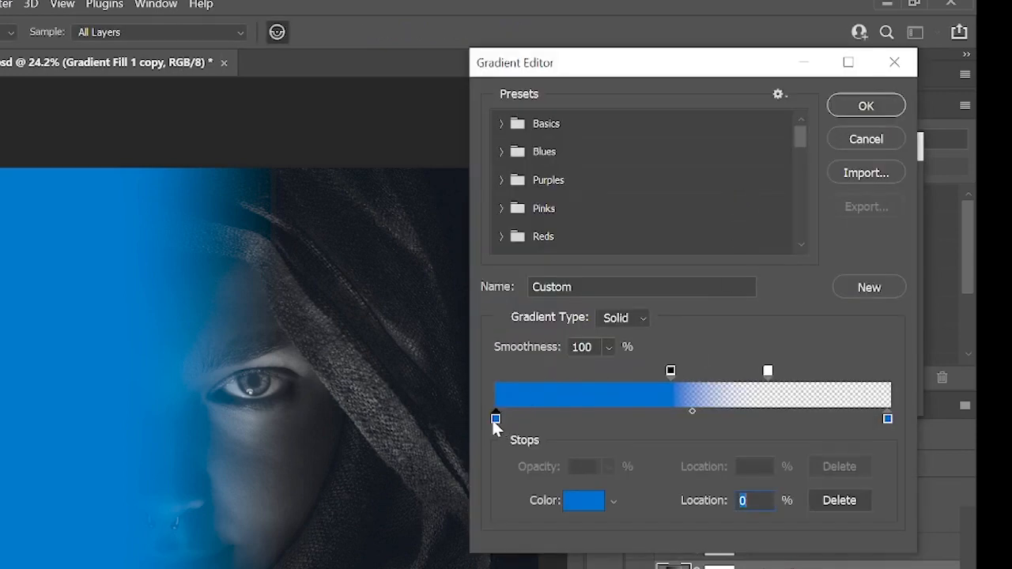
pyautogui.click(559, 501)
pyautogui.write('ff0068')
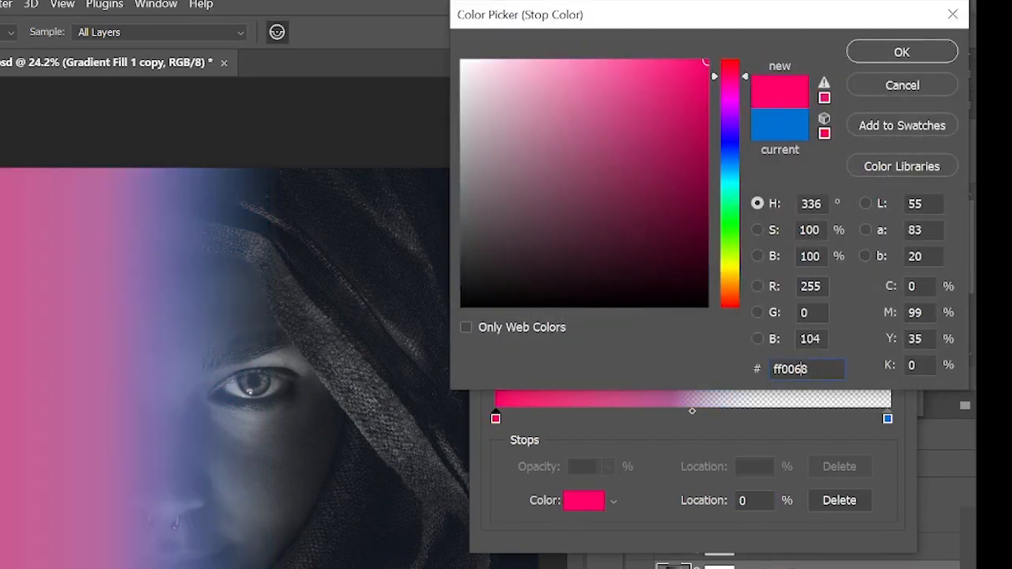
pyautogui.press('BackSpace')
pyautogui.press('BackSpace')
pyautogui.write('d8')
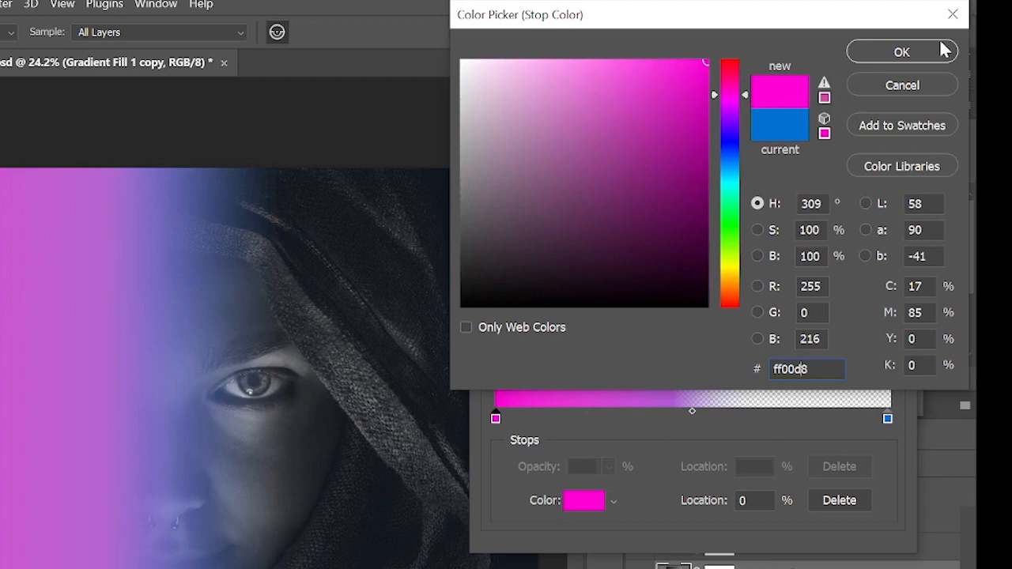
pyautogui.click(881, 51)
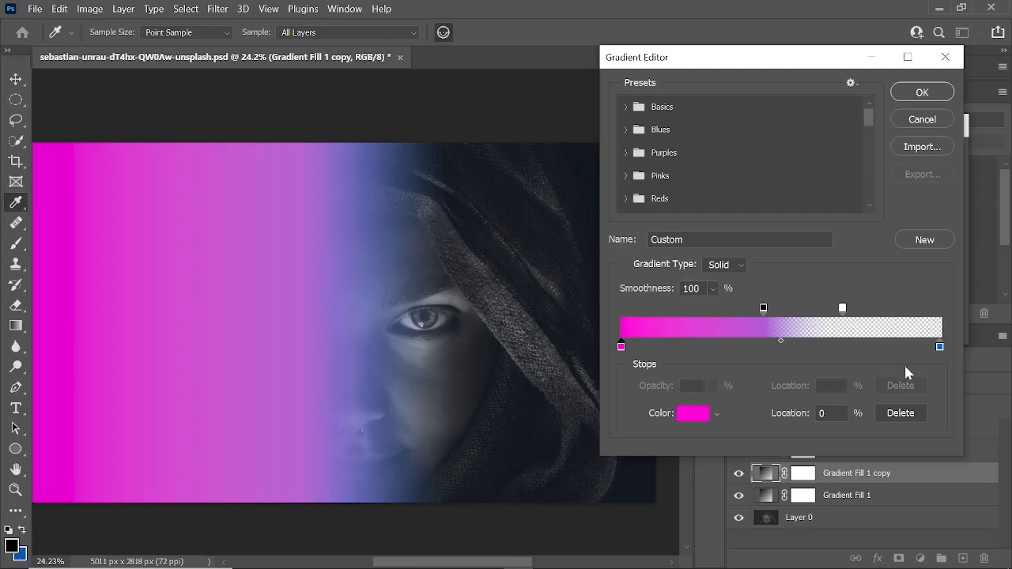
# - Delete the blue end stop and spread the opacity stops to 0% and 100% of the duplicated fill's gradient
pyautogui.click(940, 347)
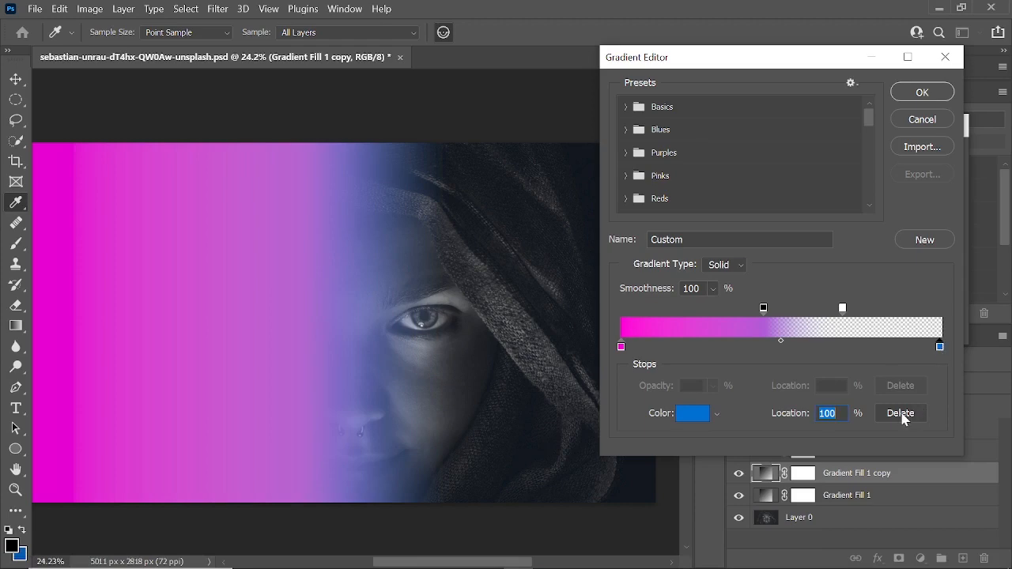
pyautogui.click(900, 413)
pyautogui.moveTo(763, 311); pyautogui.dragTo(605, 312)
pyautogui.moveTo(842, 309); pyautogui.dragTo(940, 309)
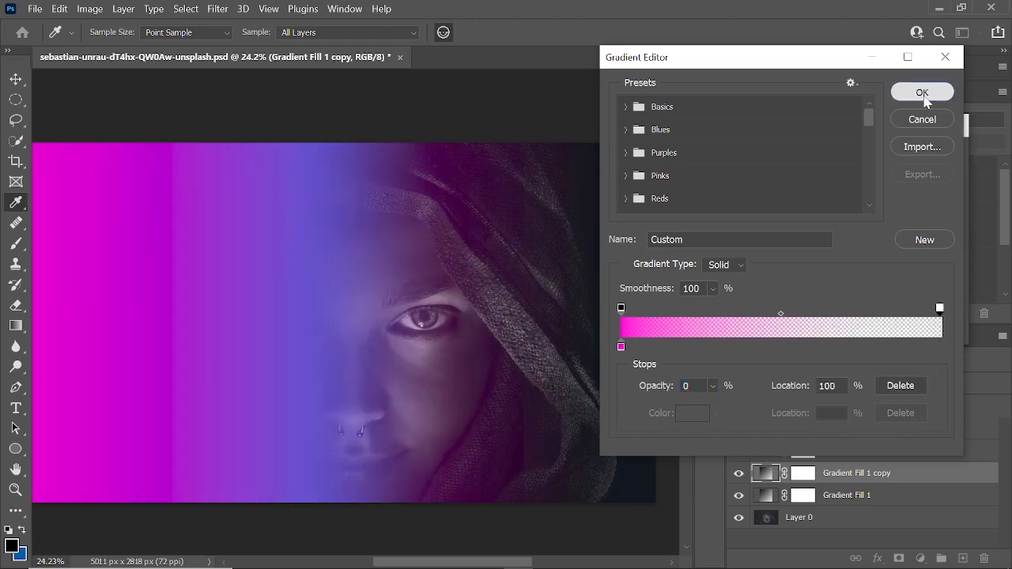
pyautogui.click(921, 93)
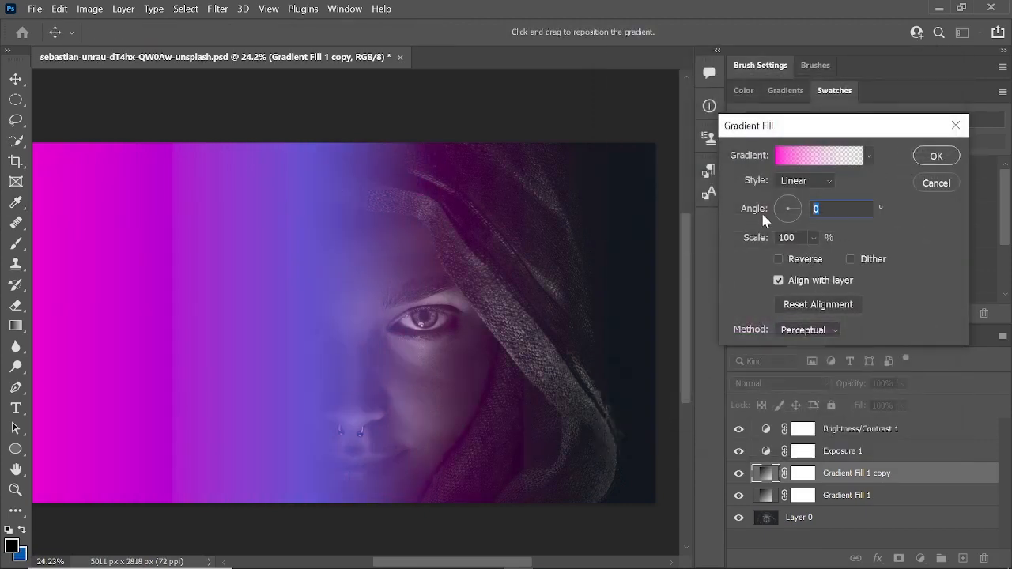
# - Set the duplicated gradient fill's angle to 180° and apply it
pyautogui.write('180')
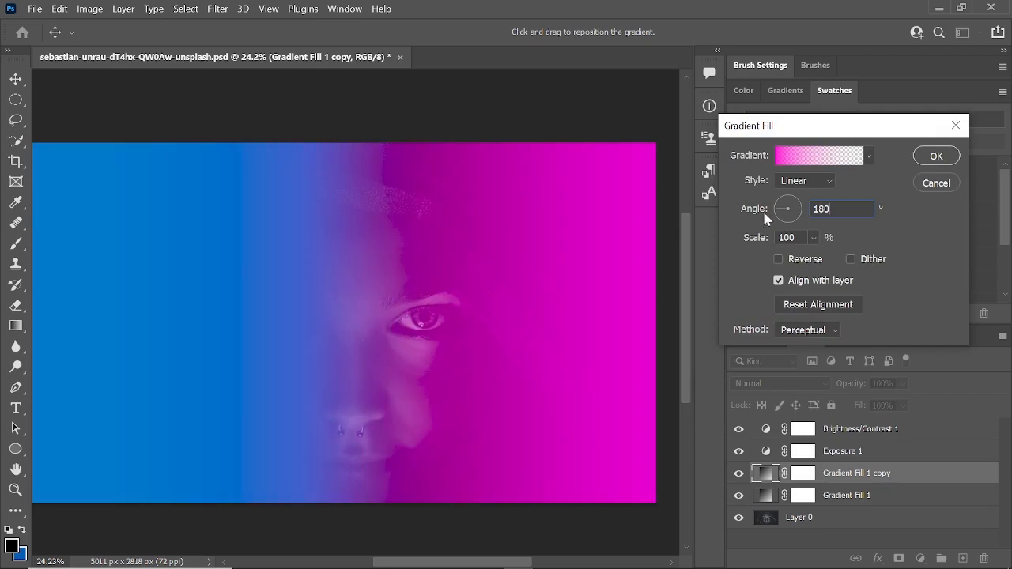
pyautogui.click(815, 158)
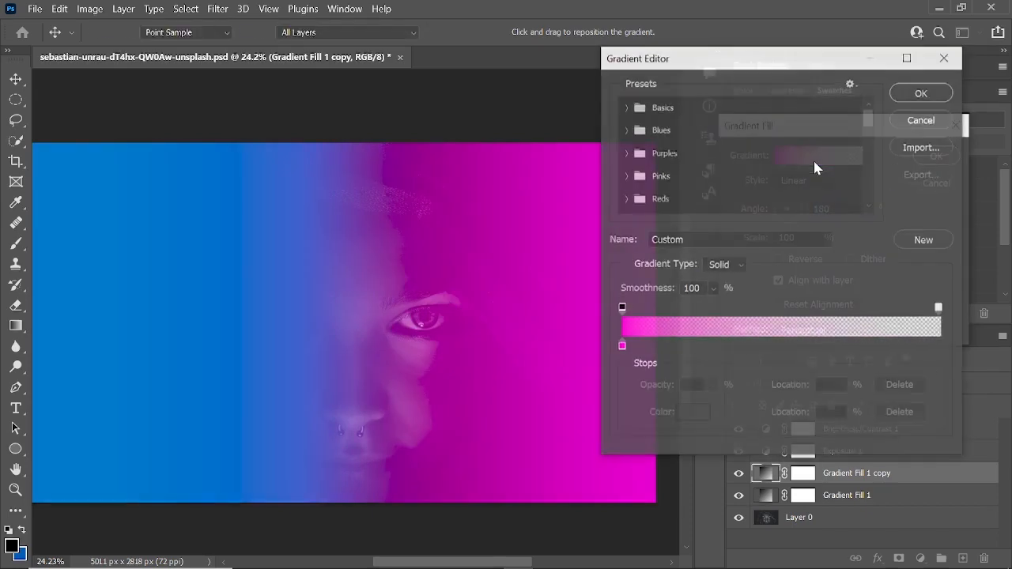
pyautogui.click(922, 92)
pyautogui.click(932, 157)
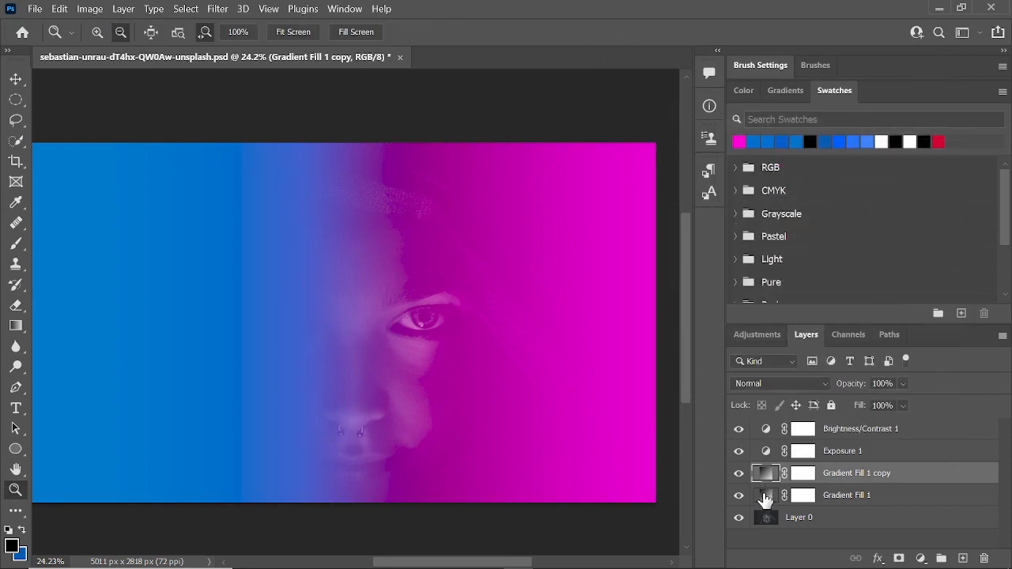
# - Move the Gradient Fill 1 copy layer below Gradient Fill 1 and set Gradient Fill 1's blend mode to Color
pyautogui.moveTo(773, 484); pyautogui.dragTo(774, 512)
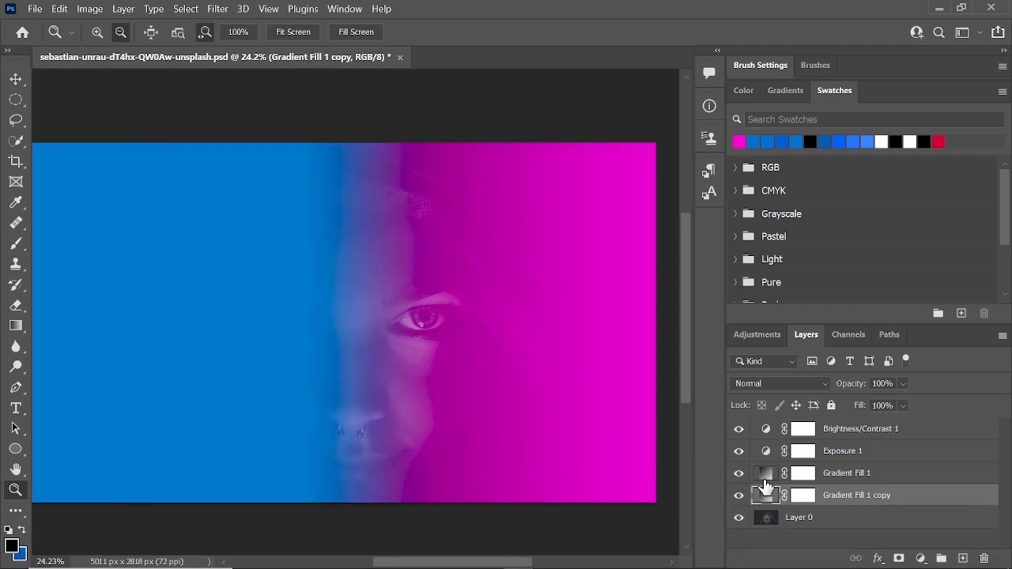
pyautogui.click(767, 472)
pyautogui.click(775, 385)
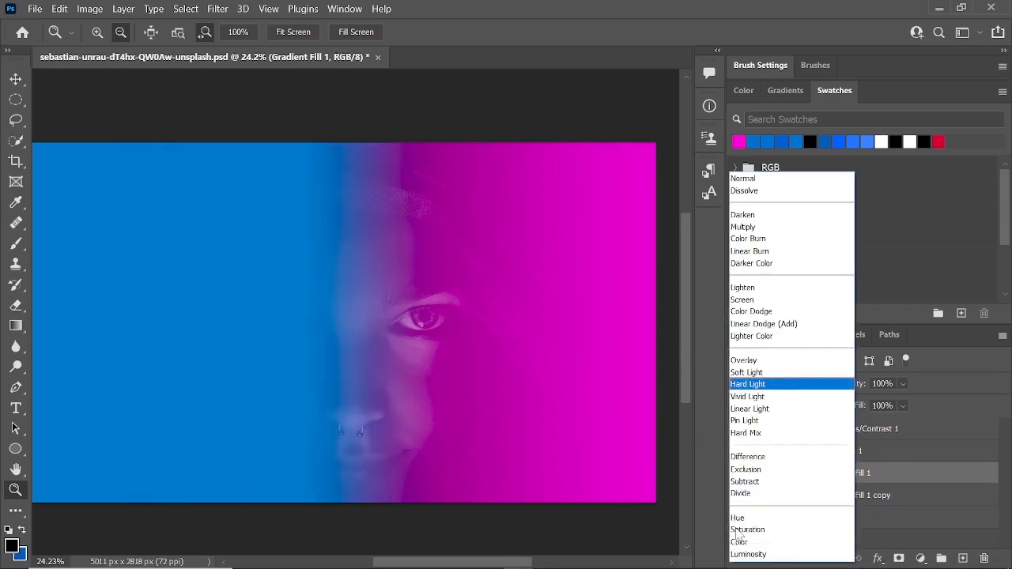
pyautogui.click(739, 542)
pyautogui.click(762, 381)
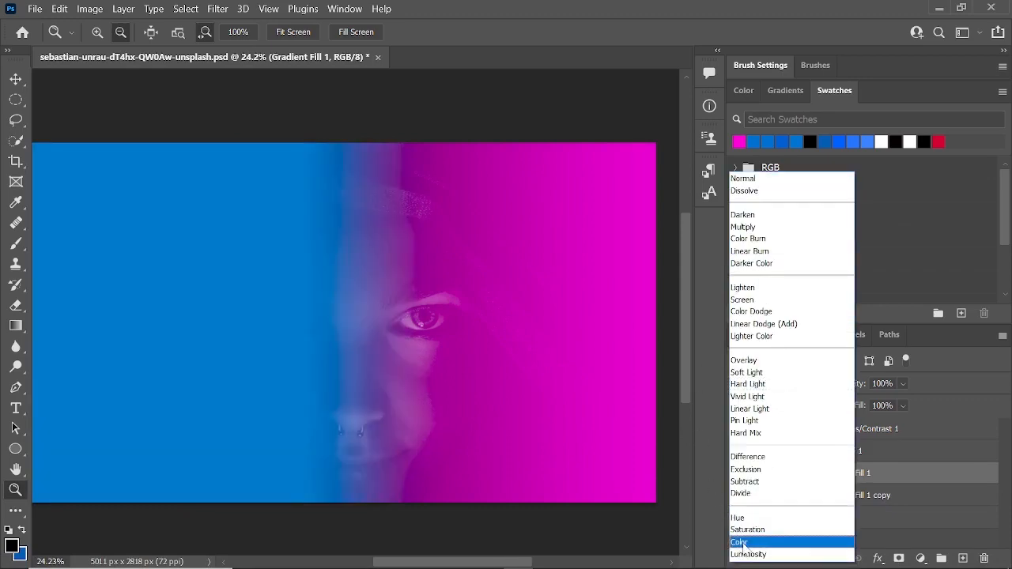
pyautogui.click(741, 543)
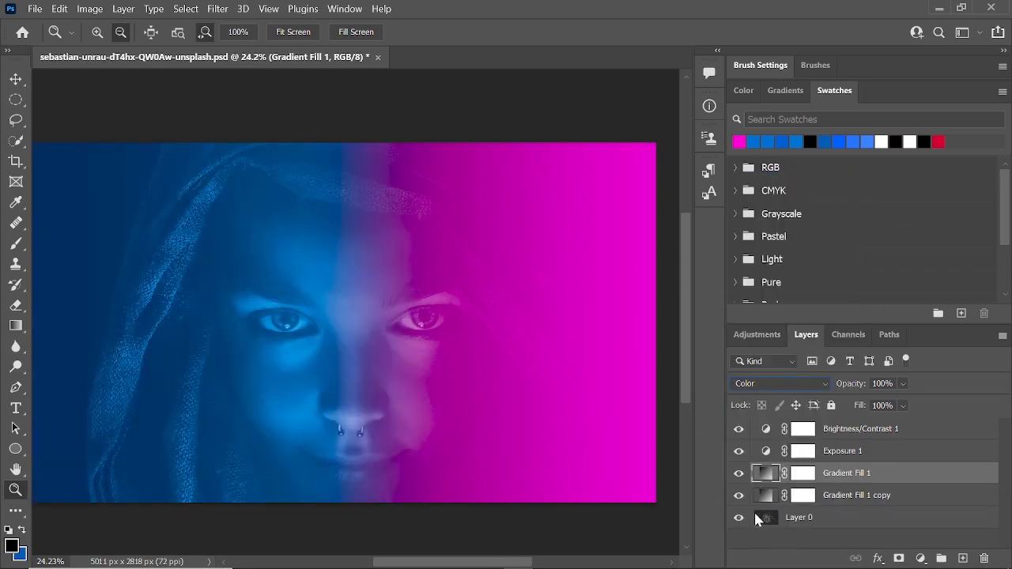
# - Set the blend mode of the Gradient Fill 1 copy layer to Color
pyautogui.click(772, 495)
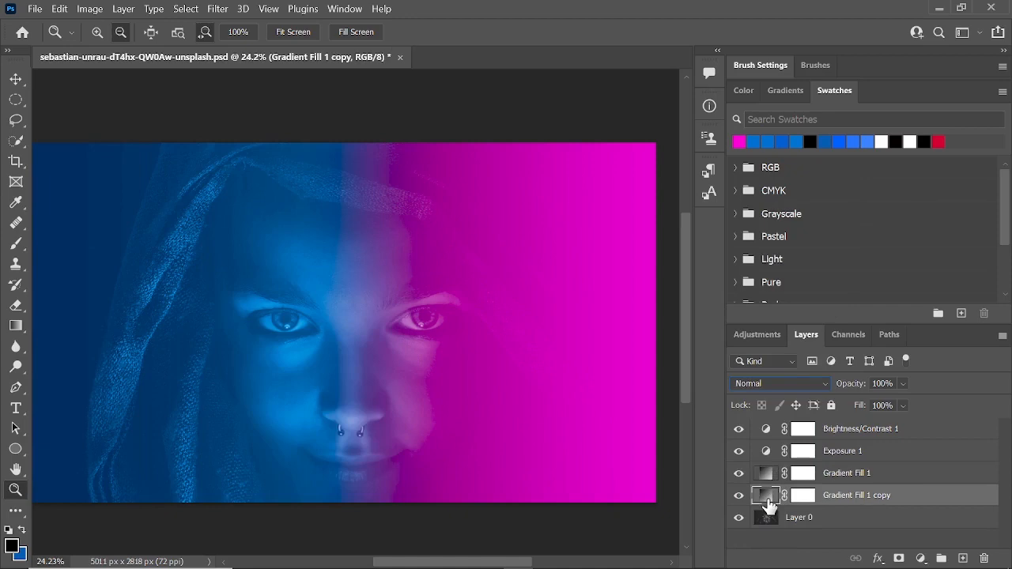
pyautogui.click(759, 385)
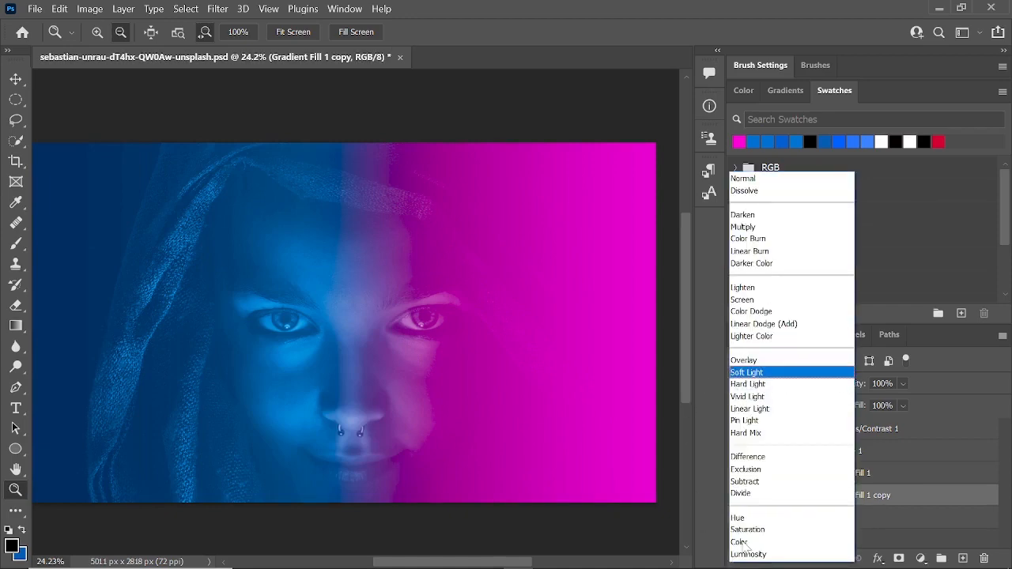
pyautogui.click(740, 542)
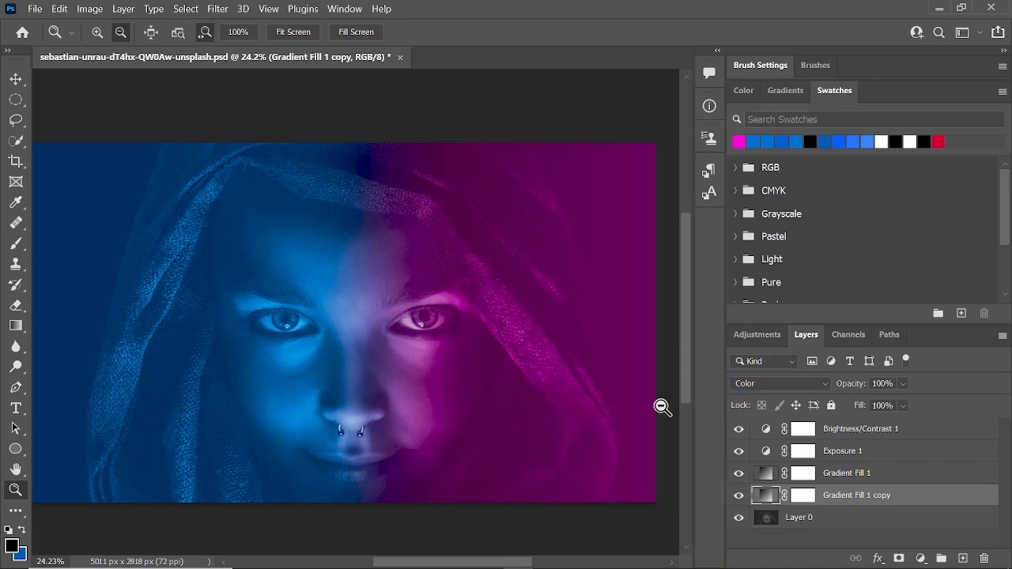
# - Change the magenta colour stop of the Gradient Fill 1 copy gradient to red ff0000 and apply the fill
pyautogui.doubleClick(766, 506)
pyautogui.click(821, 158)
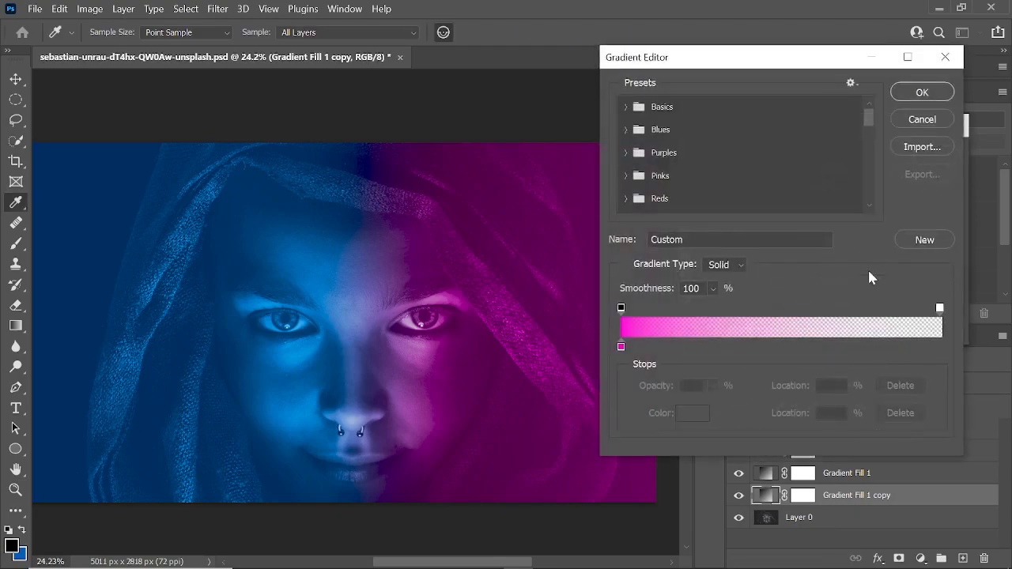
pyautogui.click(621, 347)
pyautogui.click(688, 417)
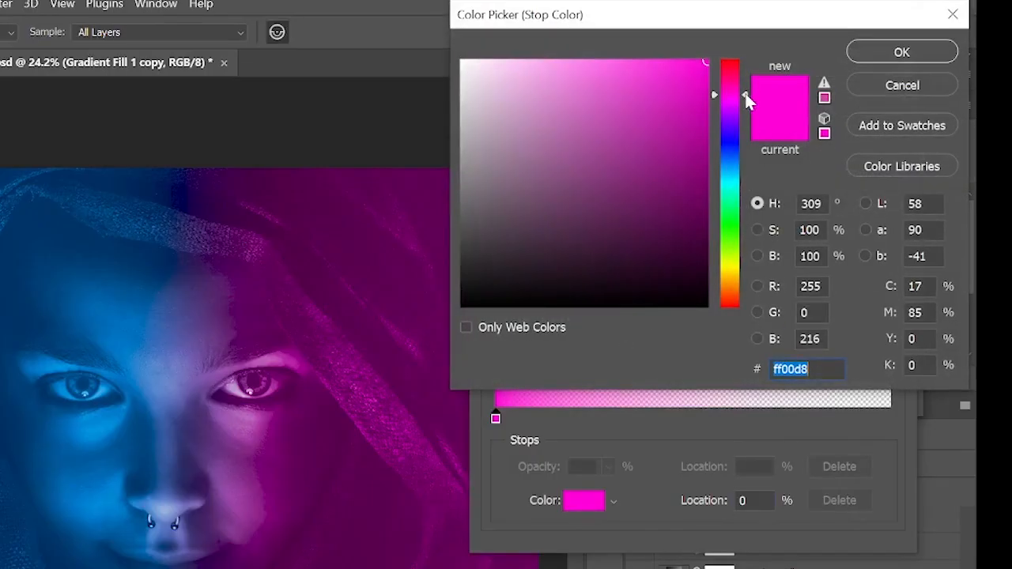
pyautogui.moveTo(747, 99); pyautogui.dragTo(749, 49)
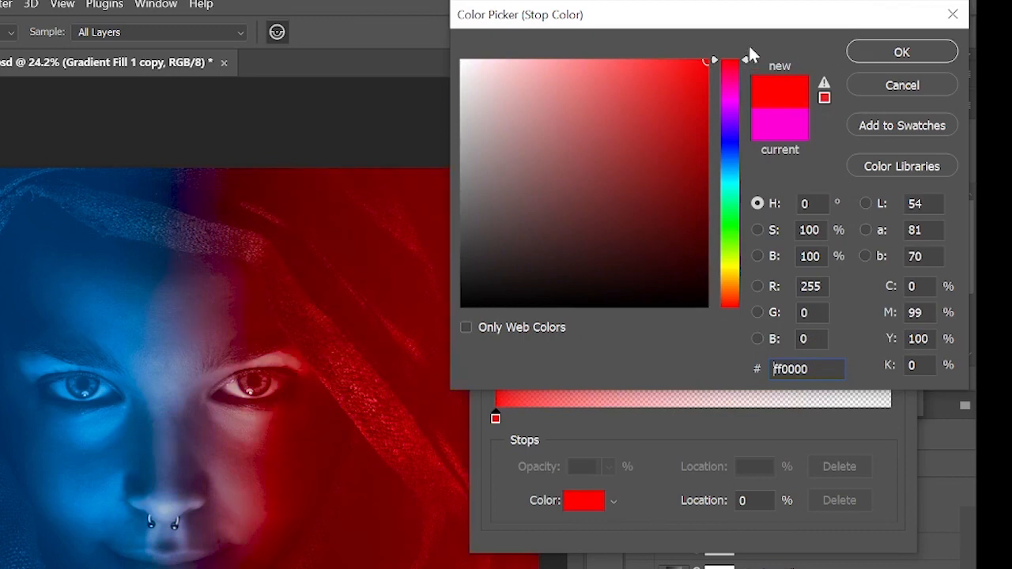
pyautogui.click(886, 51)
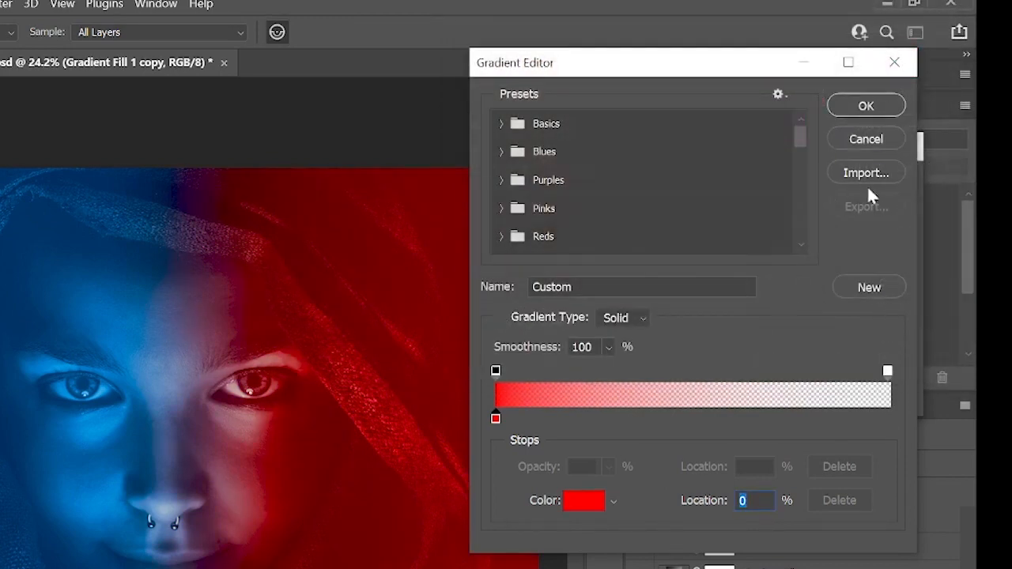
pyautogui.click(869, 106)
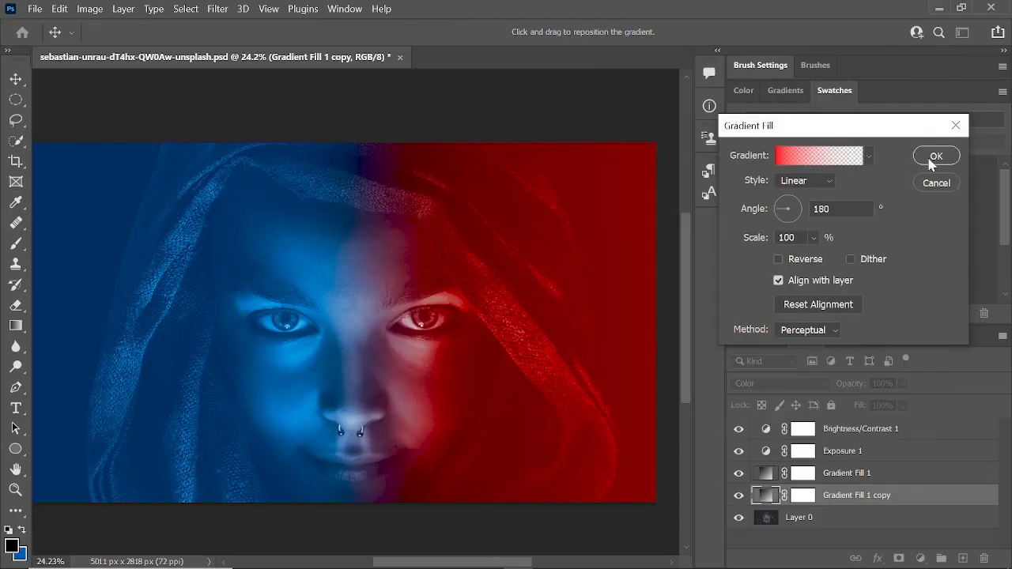
pyautogui.click(877, 187)
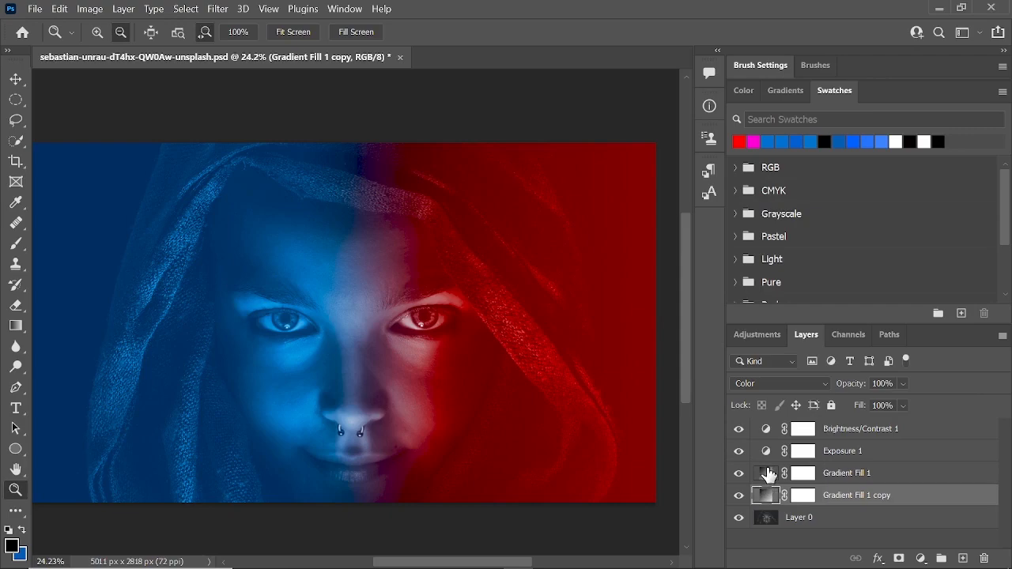
# - Move Gradient Fill 1's opaque stop to 40% and its transparent stop to 71%, and apply the fill
pyautogui.doubleClick(766, 478)
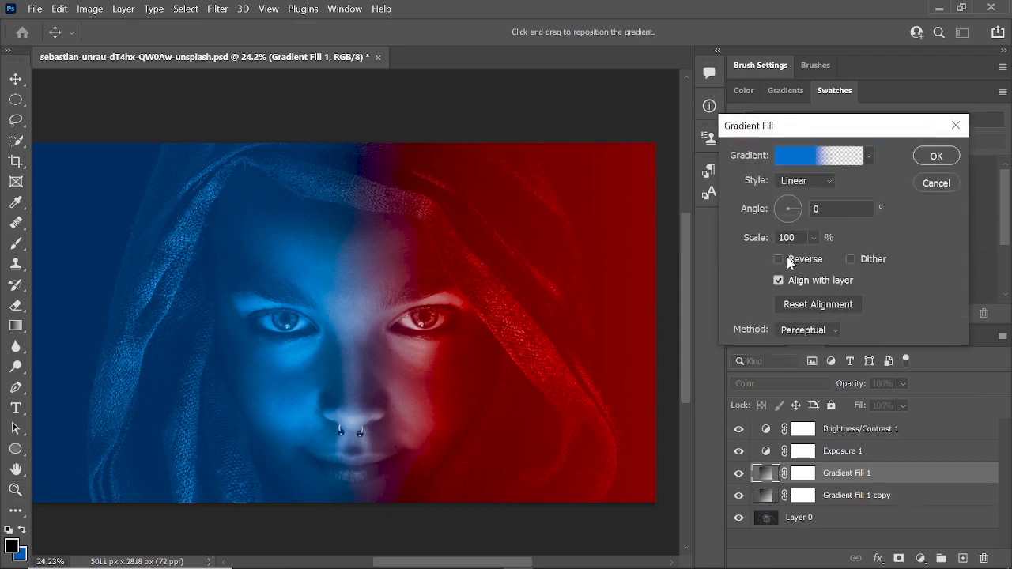
pyautogui.click(819, 156)
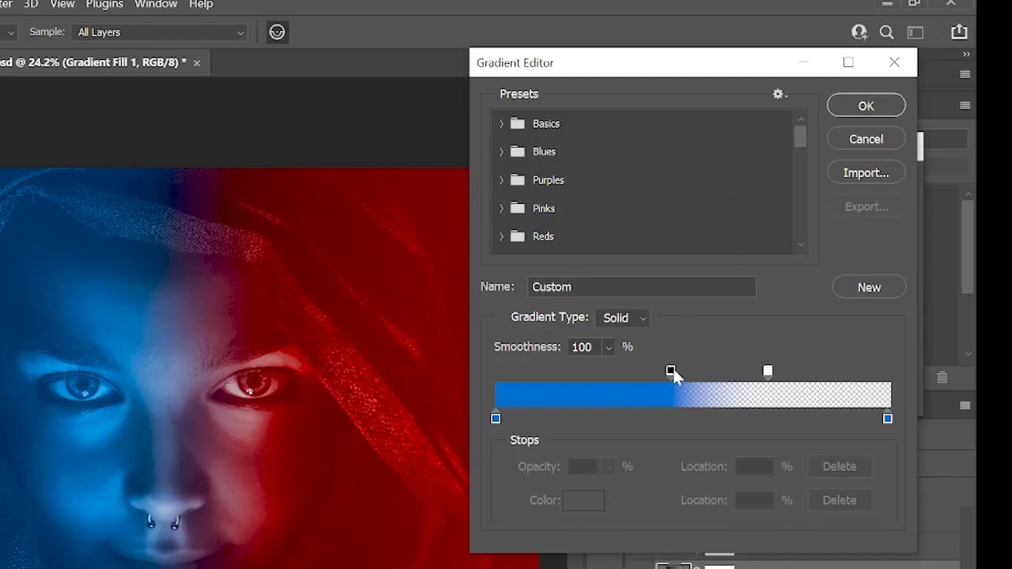
pyautogui.moveTo(770, 373); pyautogui.dragTo(799, 376)
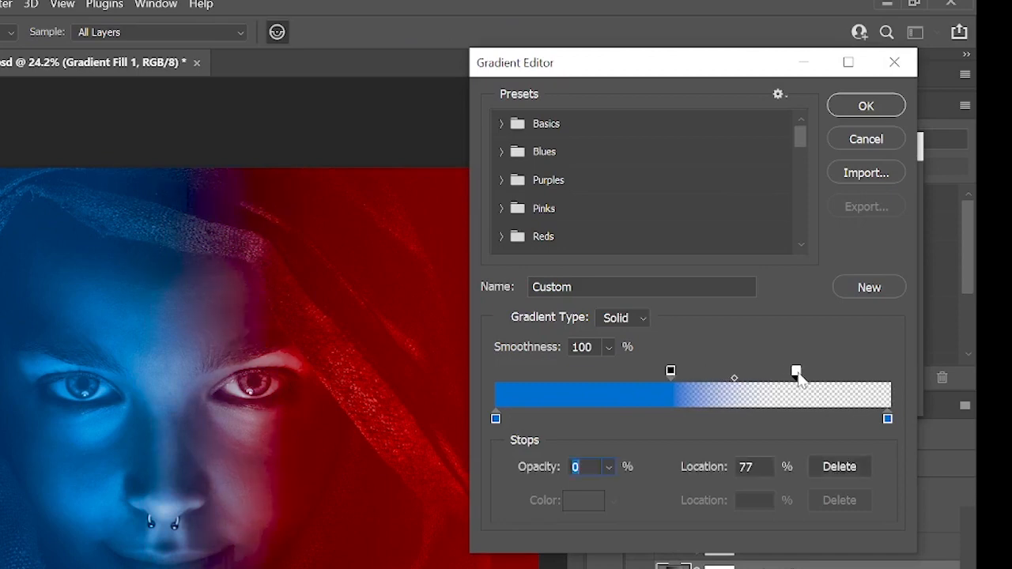
pyautogui.moveTo(670, 370); pyautogui.dragTo(654, 372)
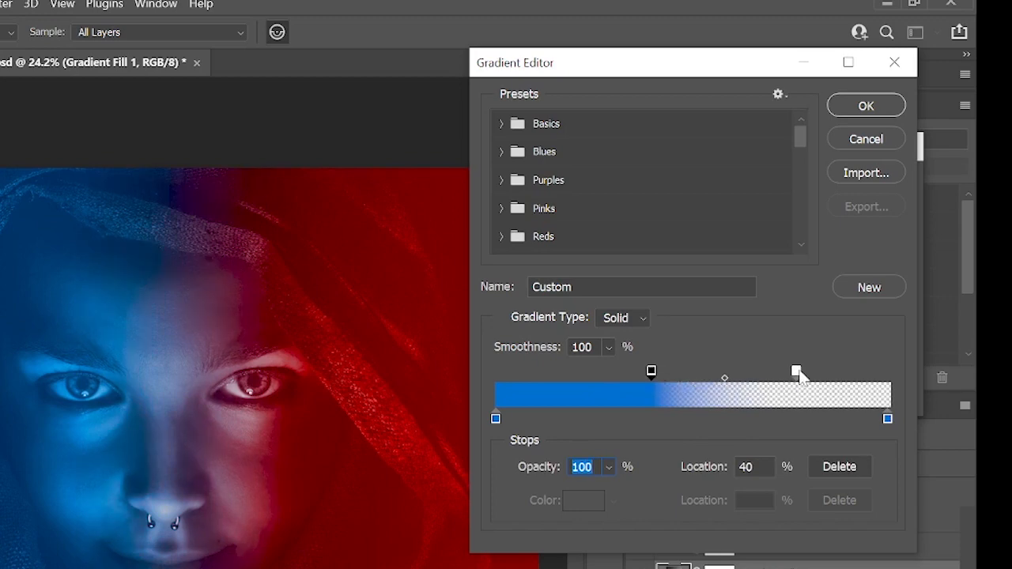
pyautogui.moveTo(799, 371); pyautogui.dragTo(776, 380)
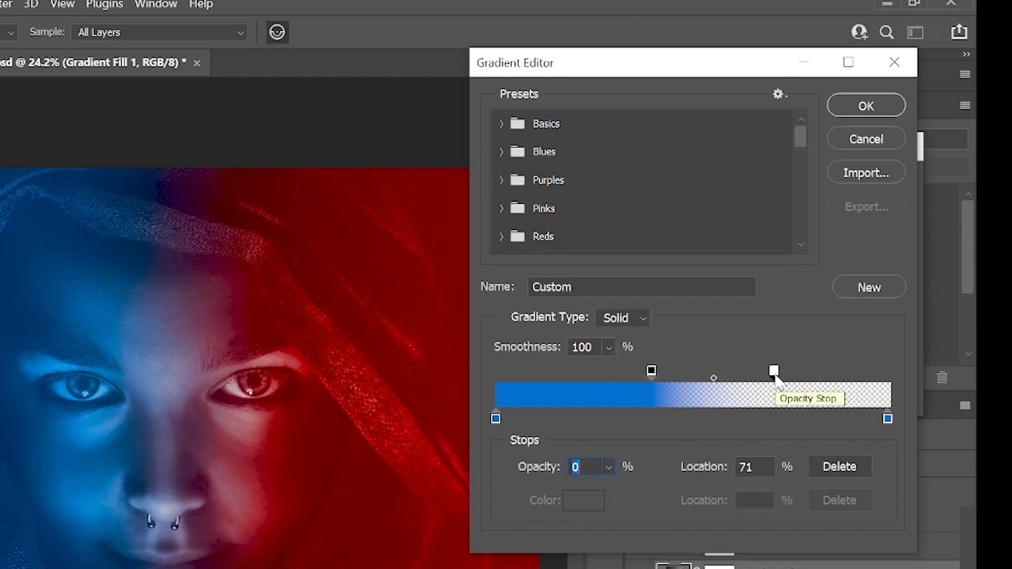
pyautogui.click(865, 107)
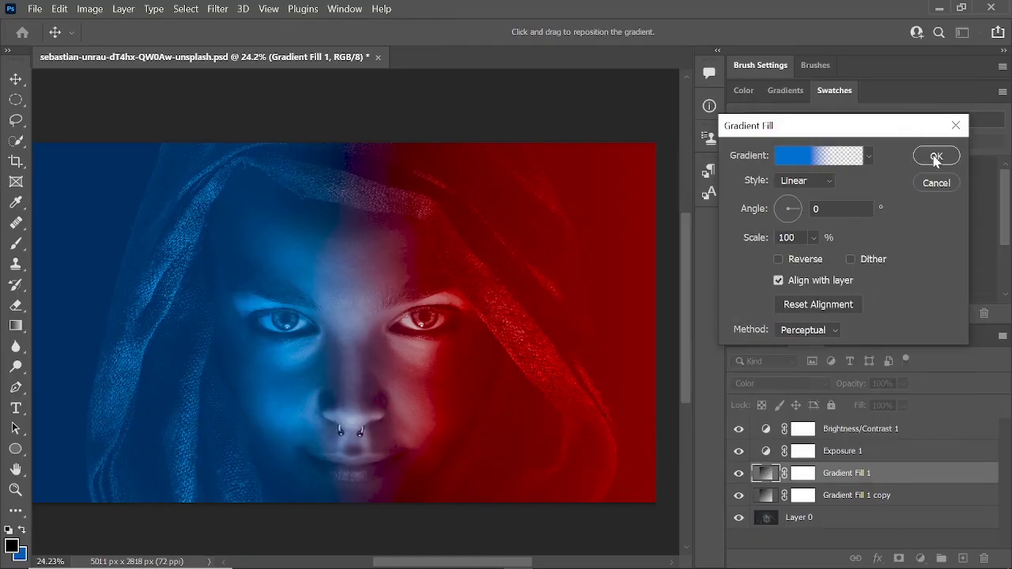
pyautogui.click(935, 158)
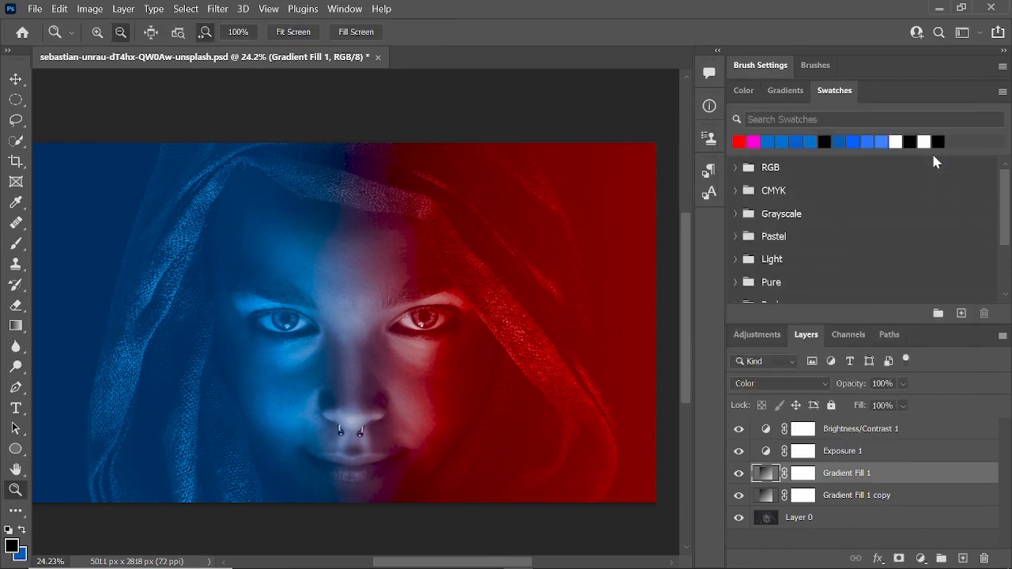
# - Add a new empty layer above Gradient Fill 1, choose the Brush tool and set the layer's blend mode to Color
pyautogui.click(962, 559)
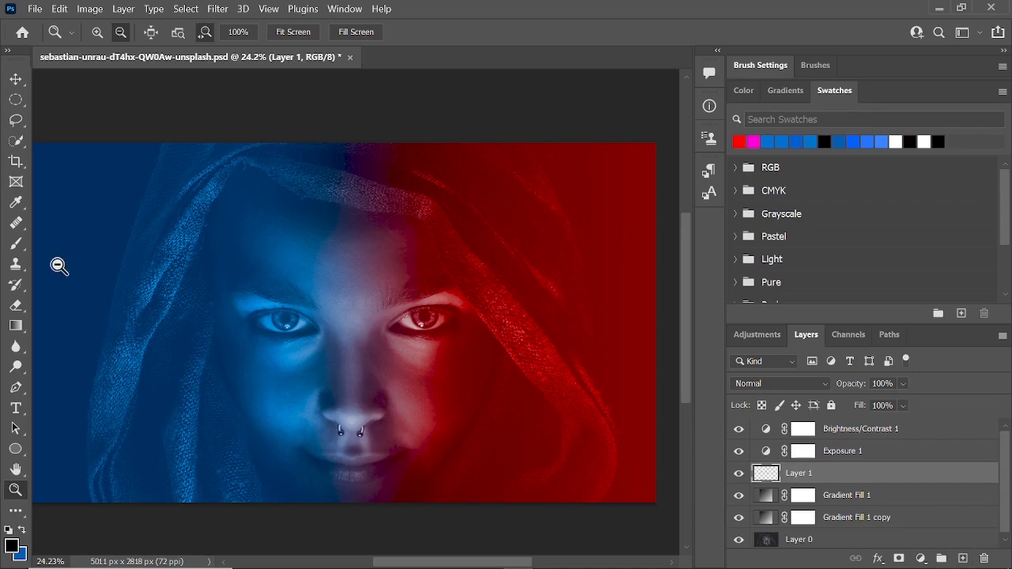
pyautogui.click(16, 244)
pyautogui.hscroll(-3, 387, 565)
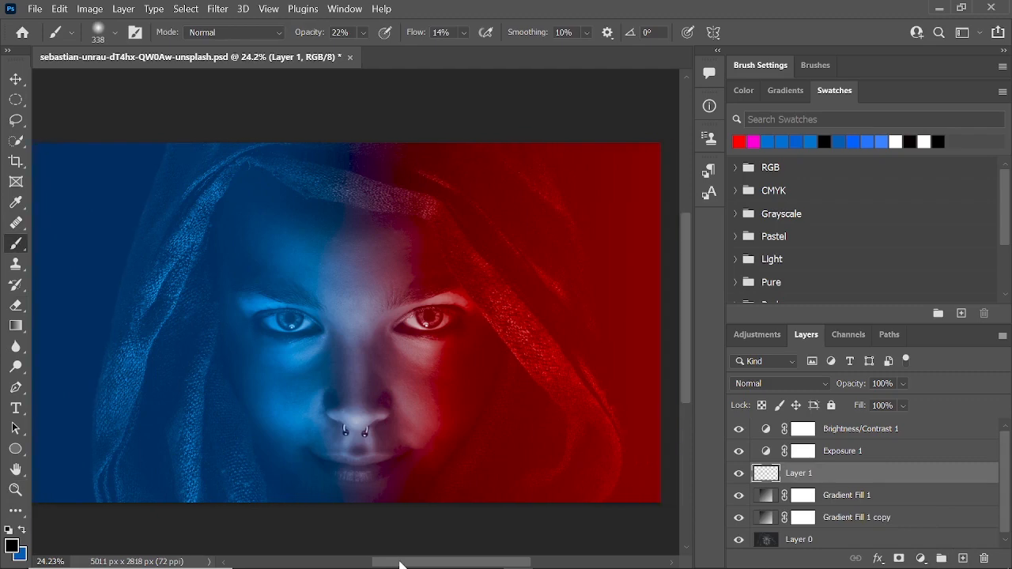
pyautogui.click(782, 384)
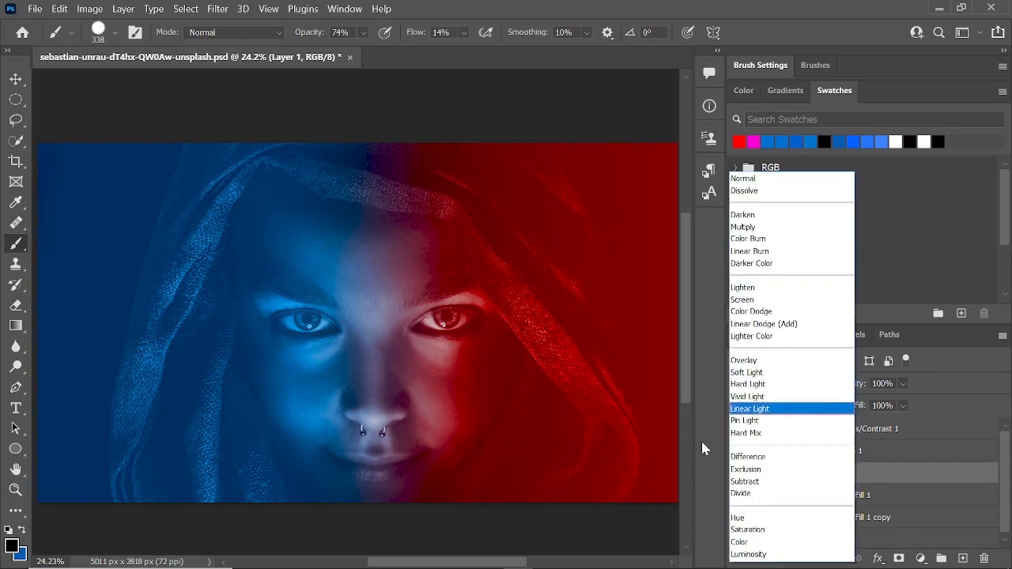
pyautogui.click(748, 542)
# - Paint black with a Hard Round brush over the blue background and along the outer edge of the hood on that side
pyautogui.scroll(-2, 395, 317)
pyautogui.click(98, 31)
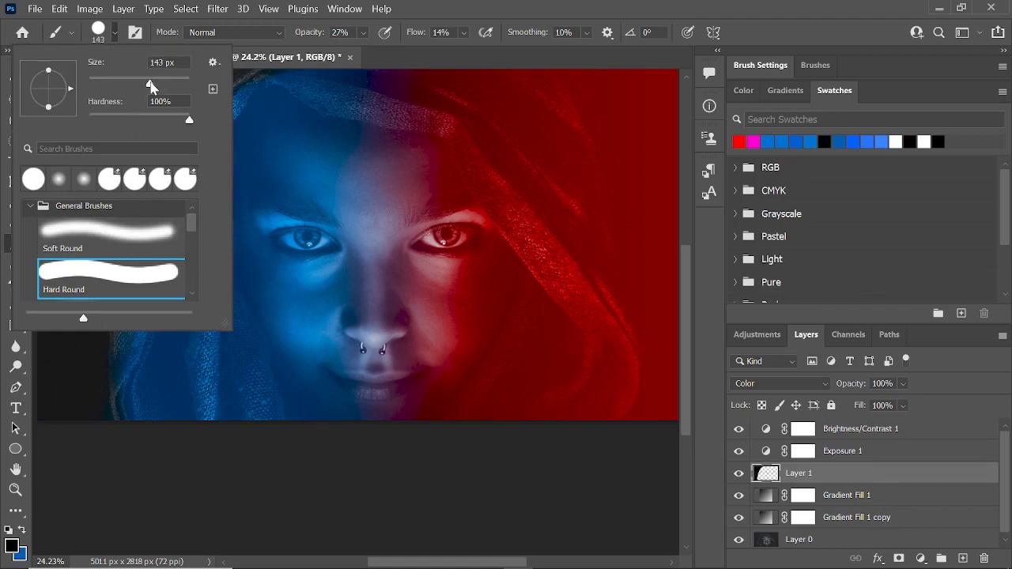
pyautogui.click(377, 36)
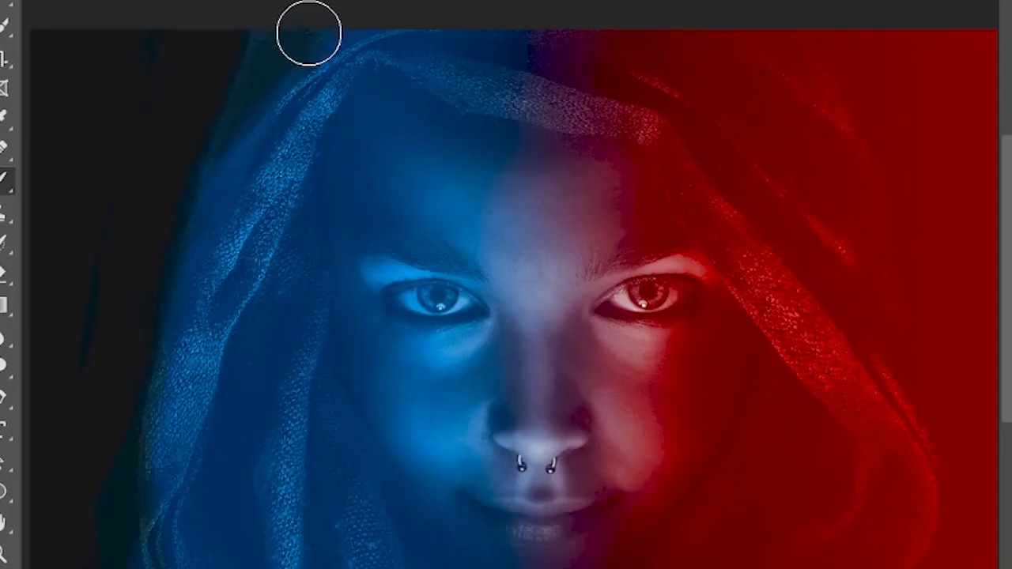
pyautogui.moveTo(381, 29)
pyautogui.mouseDown()
pyautogui.moveTo(329, 20)
pyautogui.moveTo(209, 127)
pyautogui.moveTo(316, 34)
pyautogui.moveTo(203, 138)
pyautogui.moveTo(196, 195)
pyautogui.moveTo(215, 109)
pyautogui.moveTo(228, 139)
pyautogui.moveTo(269, 92)
pyautogui.moveTo(313, 9)
pyautogui.moveTo(253, 86)
pyautogui.moveTo(393, 23)
pyautogui.moveTo(199, 153)
pyautogui.mouseUp()
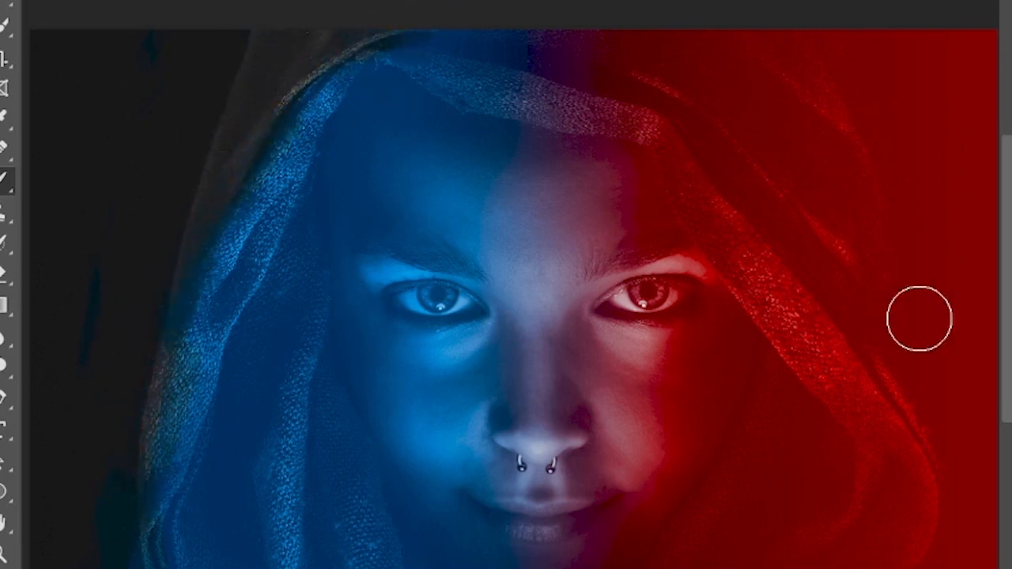
pyautogui.scroll(-3, 1010, 411)
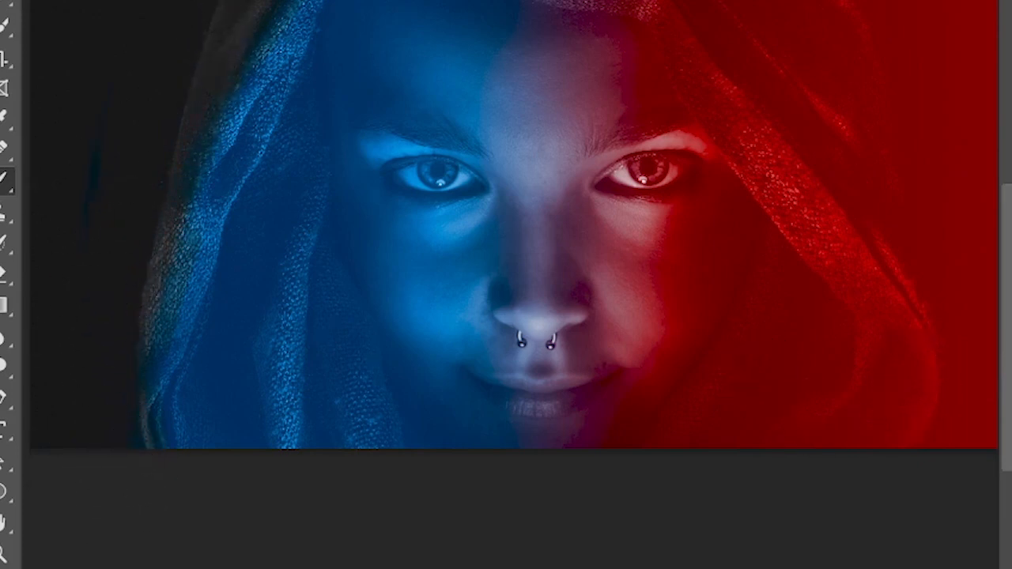
# - Switch to a 165 px Soft Round brush with 0% hardness and paint black over the shadowed hood fold on the blue side
pyautogui.click(115, 32)
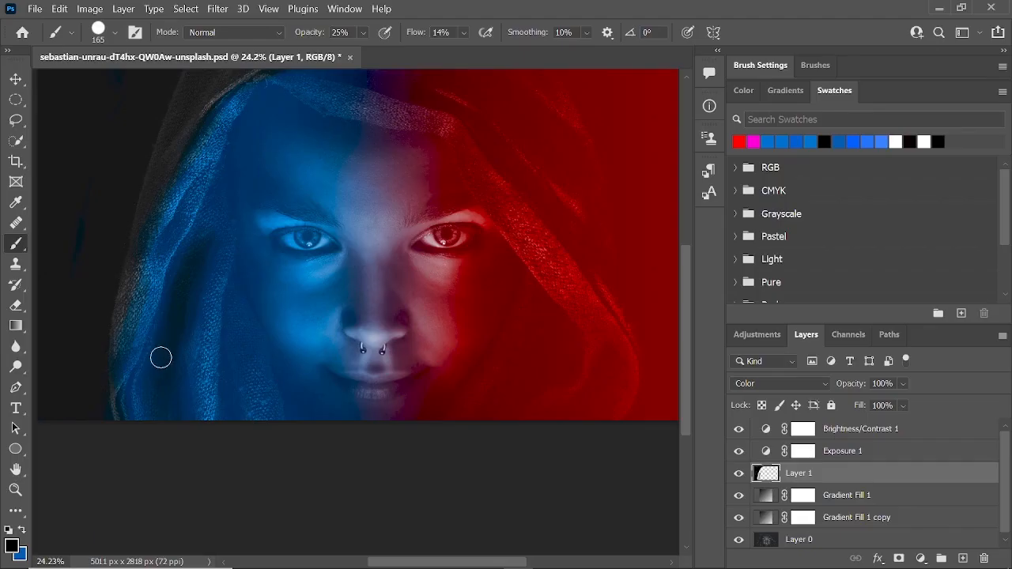
pyautogui.click(115, 32)
pyautogui.click(118, 221)
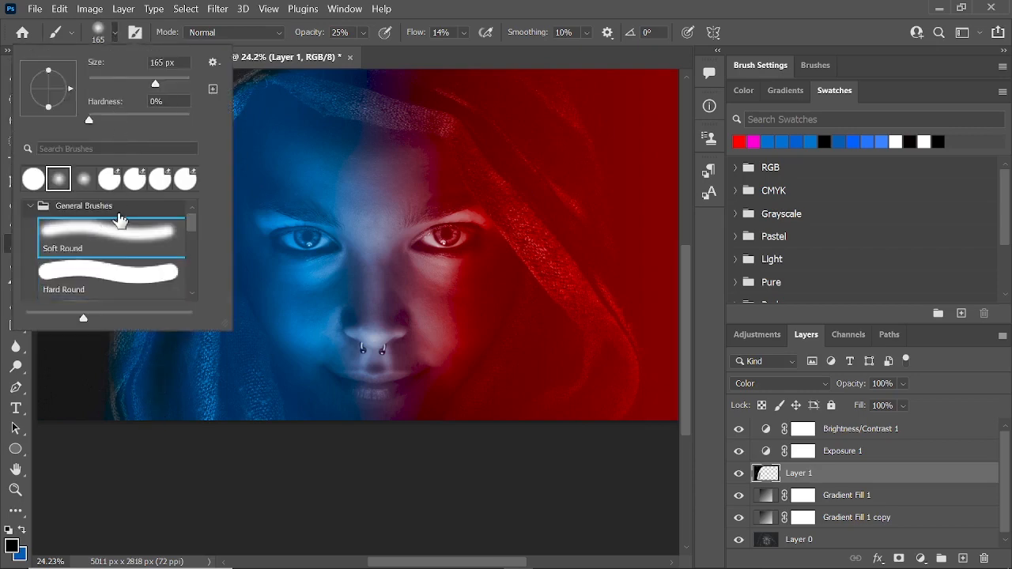
pyautogui.click(477, 9)
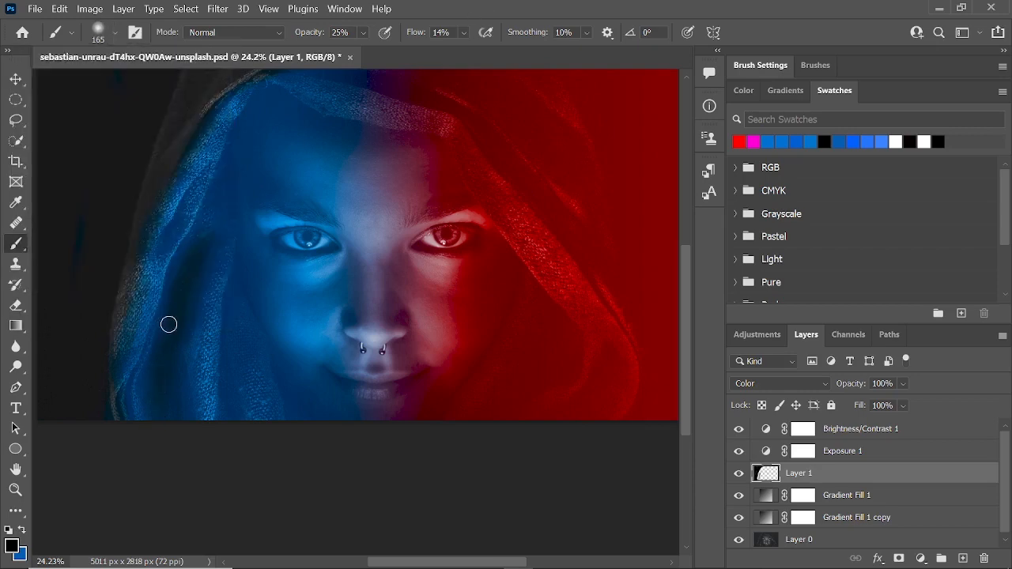
pyautogui.click(116, 34)
pyautogui.click(427, 32)
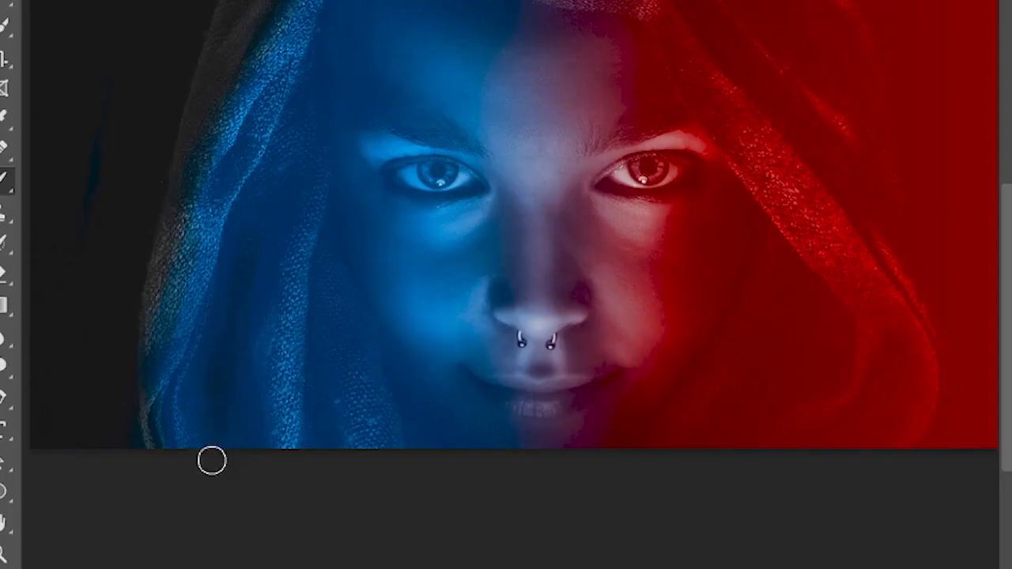
pyautogui.click(80, 1)
pyautogui.click(226, 319)
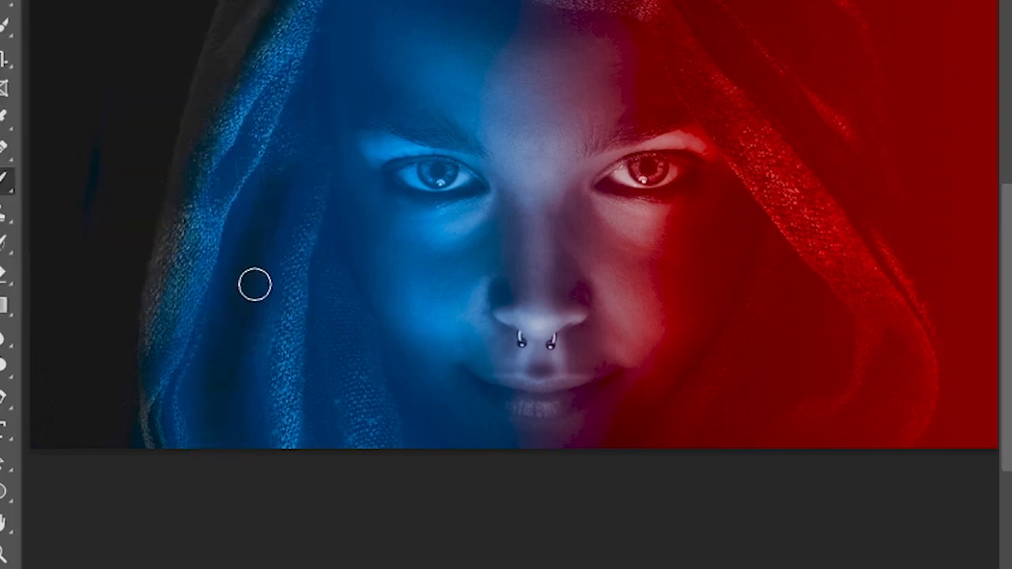
# - Switch to the Soft Round brush and paint black over the shadowed fold and top rim of the hood on the blue side
pyautogui.click(79, 2)
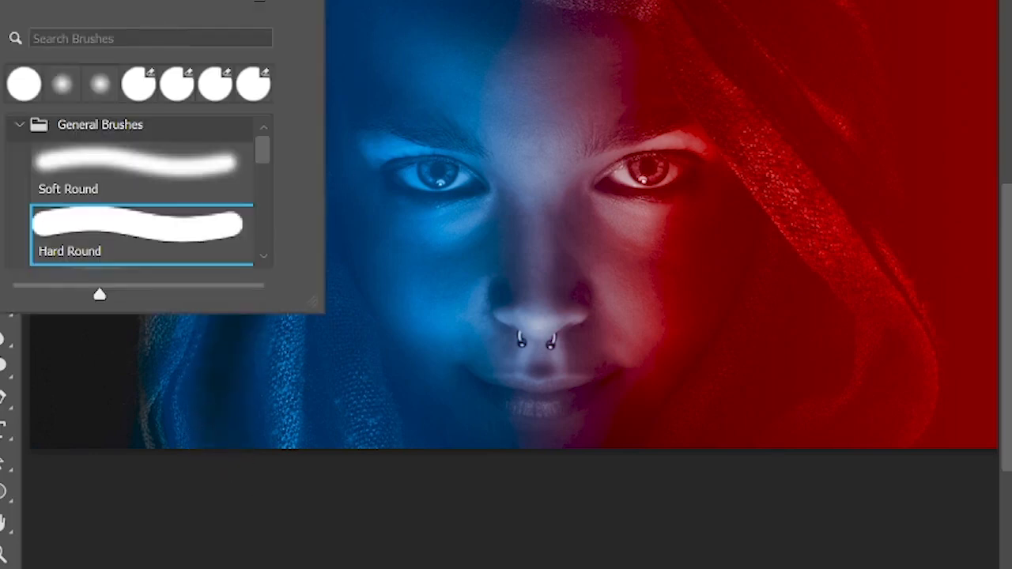
pyautogui.click(122, 160)
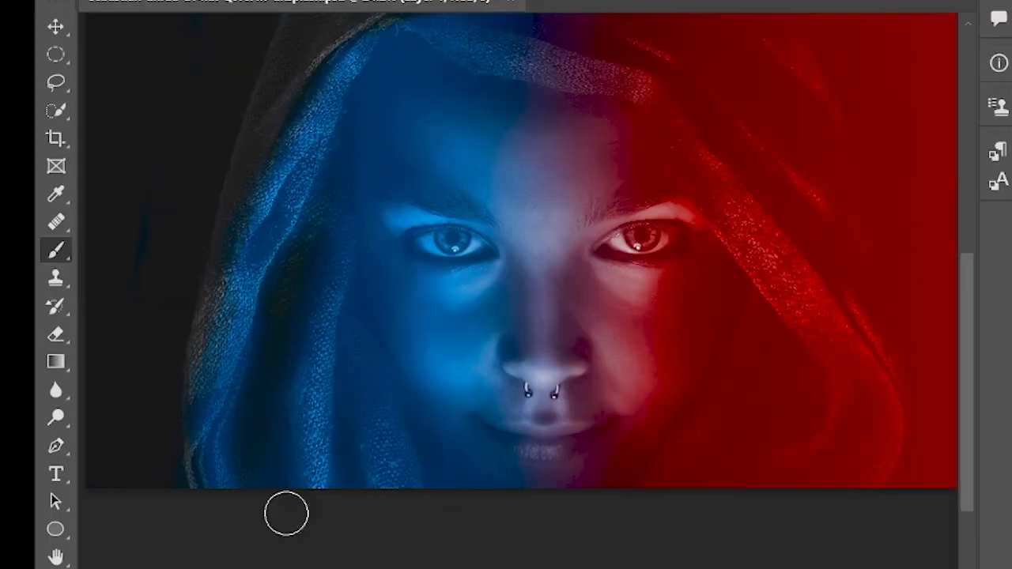
pyautogui.moveTo(968, 461); pyautogui.dragTo(968, 480)
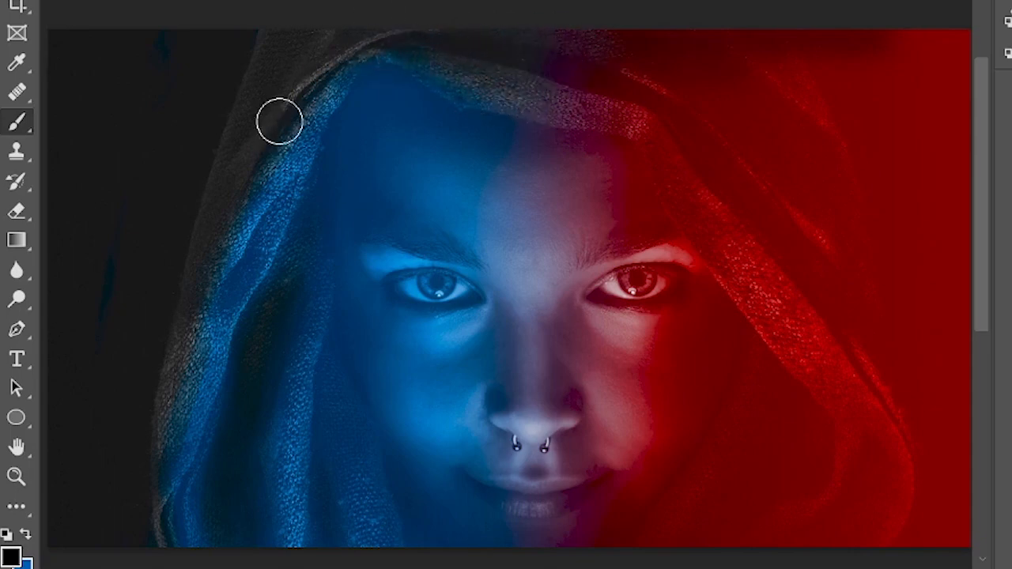
# - Paint blue back into the hood's rim and outer edge, touching up the neighbouring shadows with black
pyautogui.press('x')
pyautogui.moveTo(260, 411)
pyautogui.mouseDown()
pyautogui.moveTo(204, 405)
pyautogui.moveTo(298, 165)
pyautogui.moveTo(191, 420)
pyautogui.mouseUp()
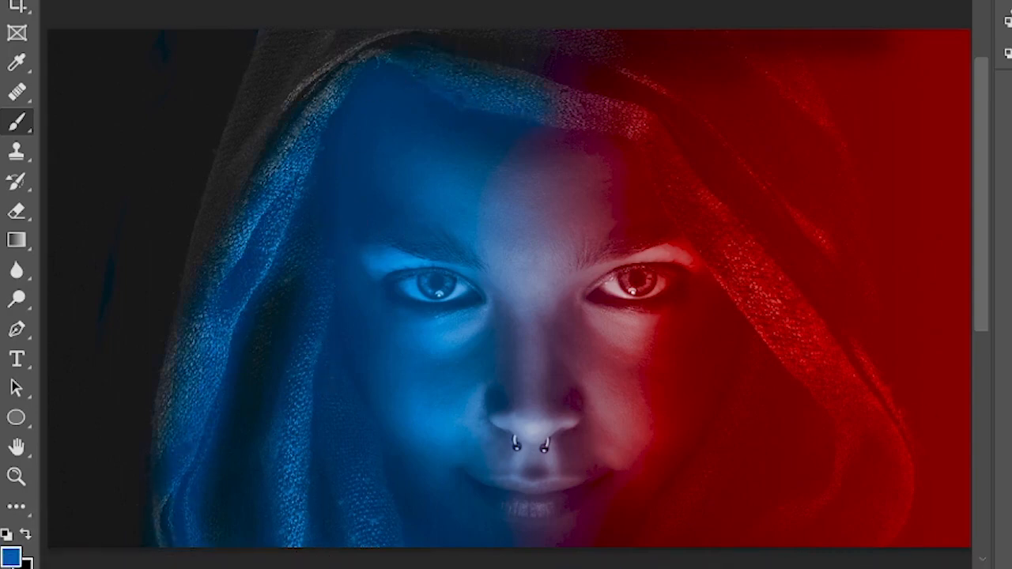
pyautogui.scroll(-2, 813, 248)
pyautogui.press('x')
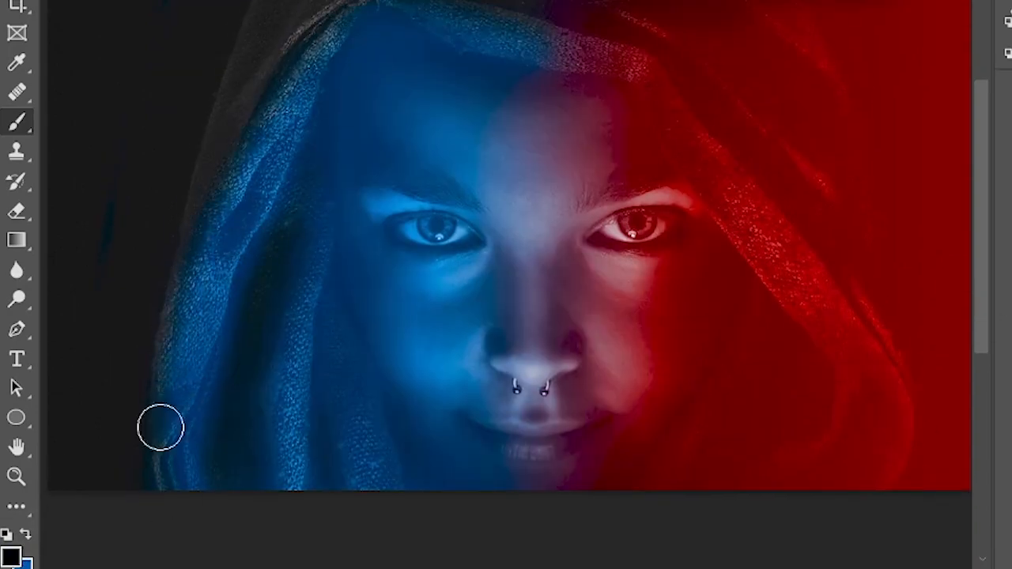
pyautogui.moveTo(251, 266)
pyautogui.mouseDown()
pyautogui.moveTo(224, 313)
pyautogui.moveTo(238, 230)
pyautogui.moveTo(229, 242)
pyautogui.moveTo(238, 322)
pyautogui.moveTo(176, 400)
pyautogui.moveTo(161, 394)
pyautogui.moveTo(186, 307)
pyautogui.moveTo(163, 426)
pyautogui.moveTo(172, 335)
pyautogui.mouseUp()
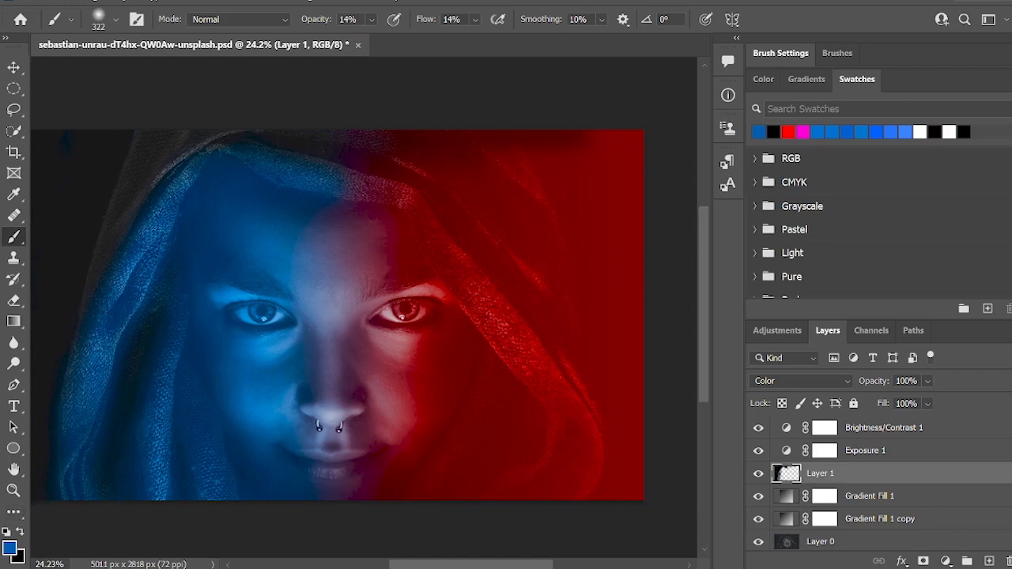
# - Add an empty layer directly above Gradient Fill 1 copy and set the foreground colour to #da0000
pyautogui.click(786, 522)
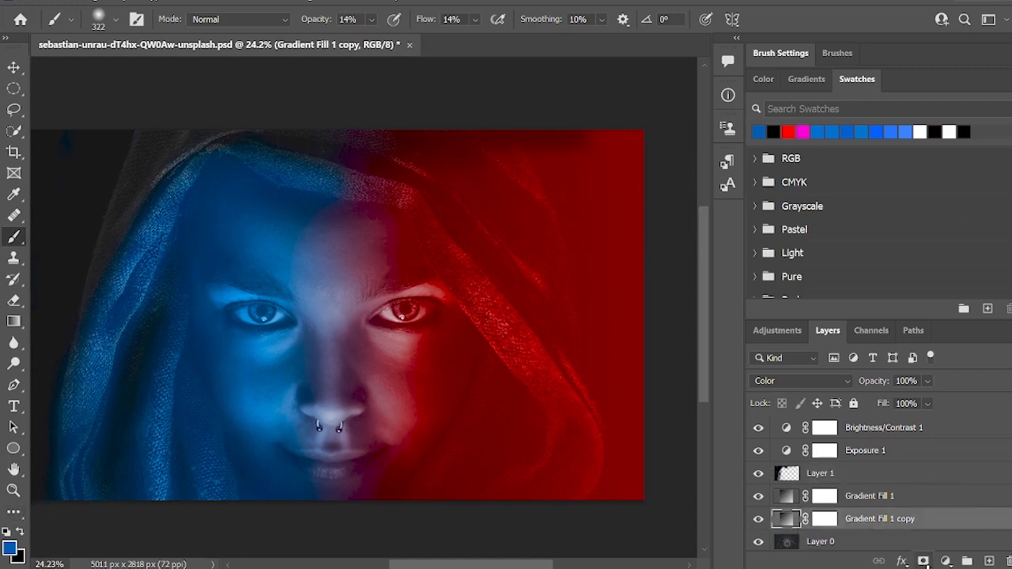
pyautogui.click(988, 561)
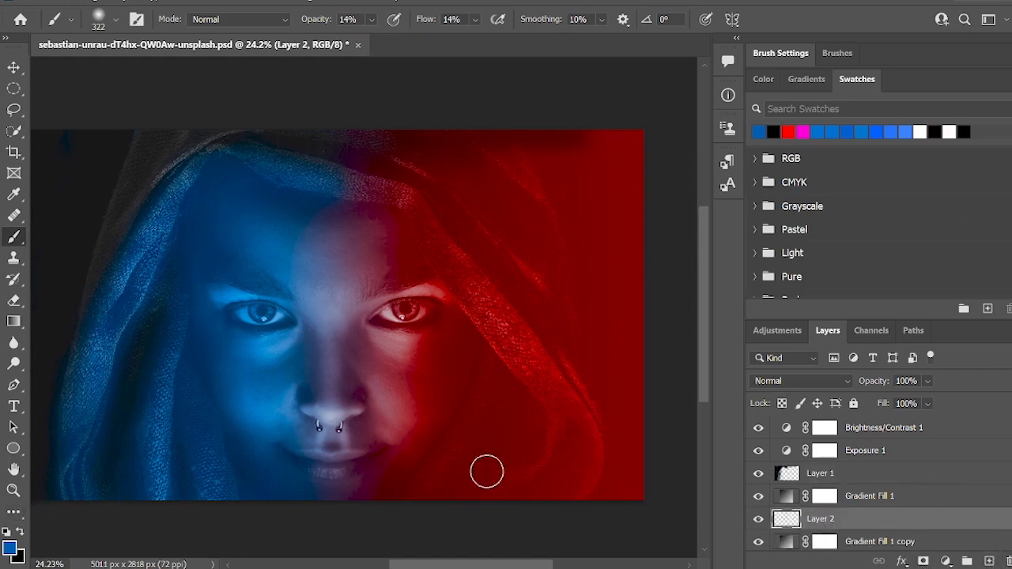
pyautogui.click(10, 547)
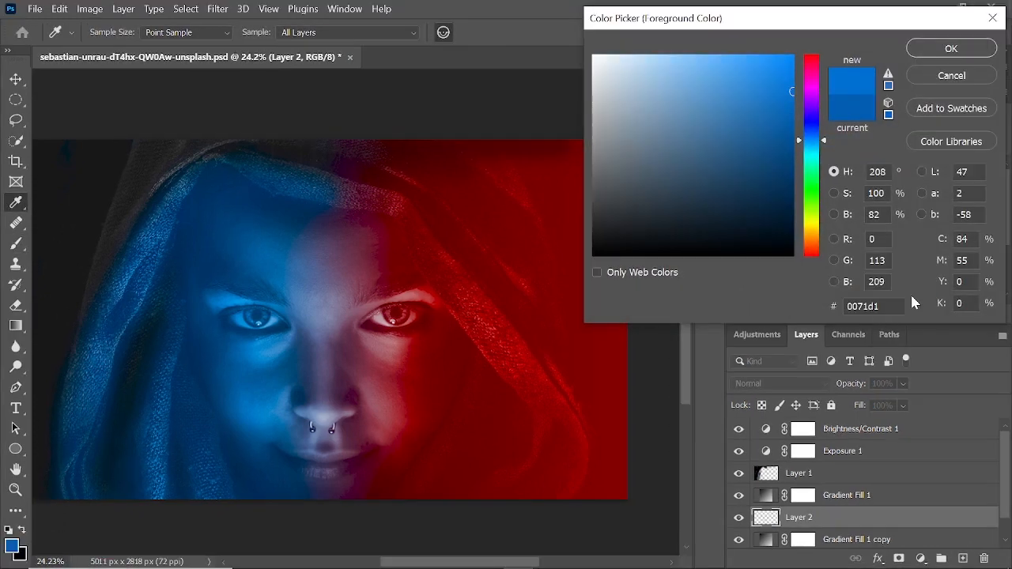
pyautogui.write('da')
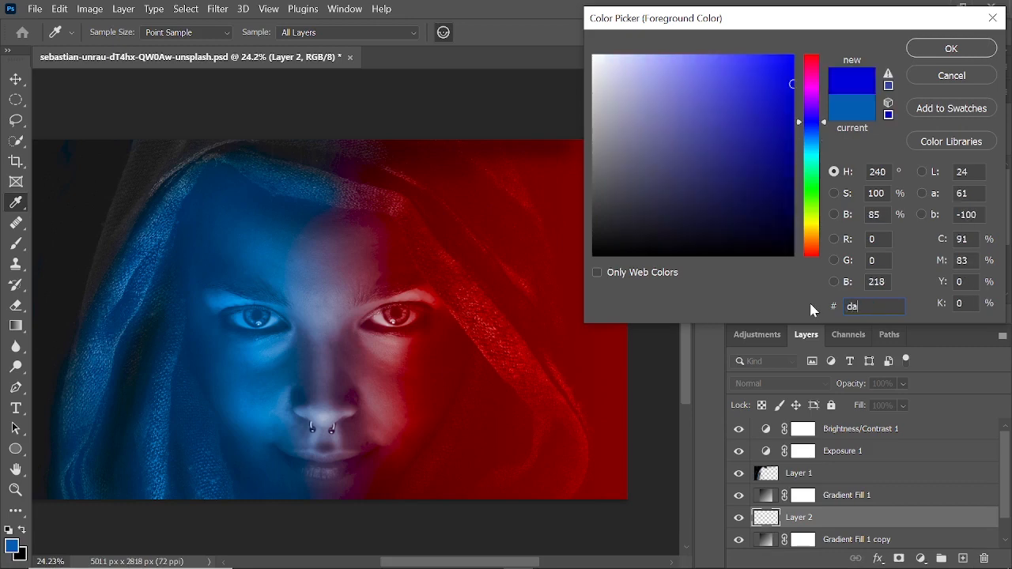
pyautogui.write('000')
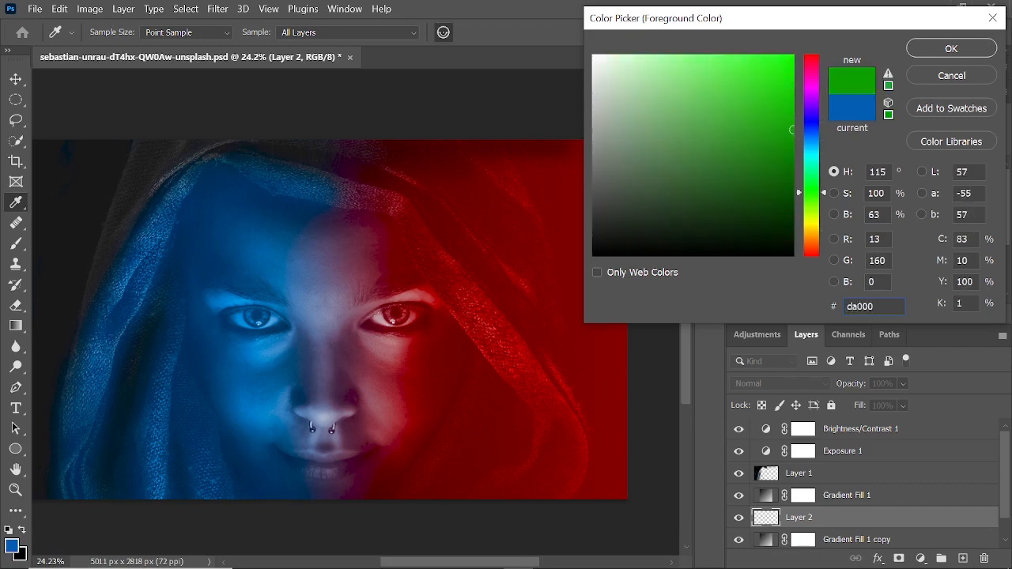
pyautogui.write('0')
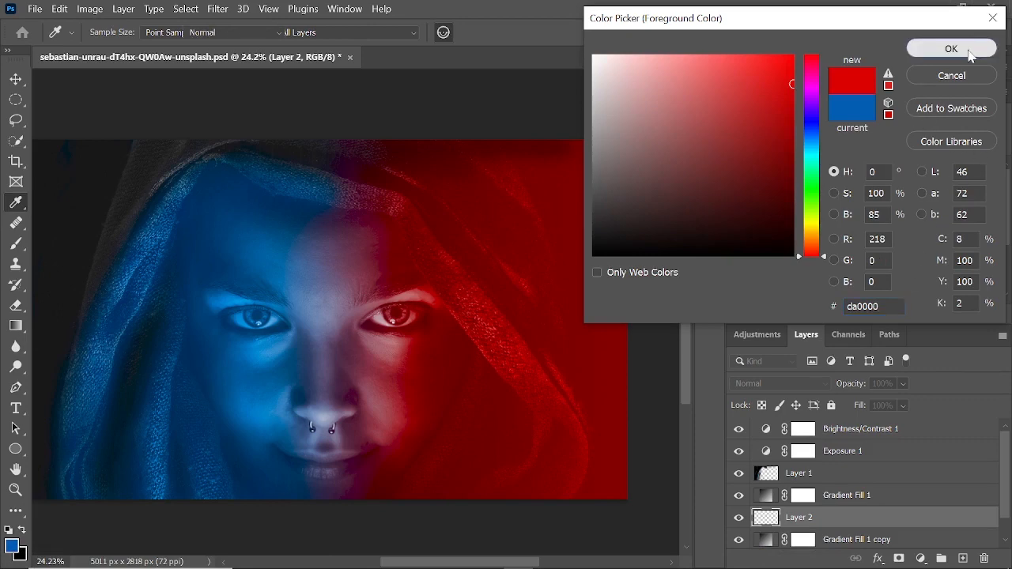
pyautogui.click(951, 49)
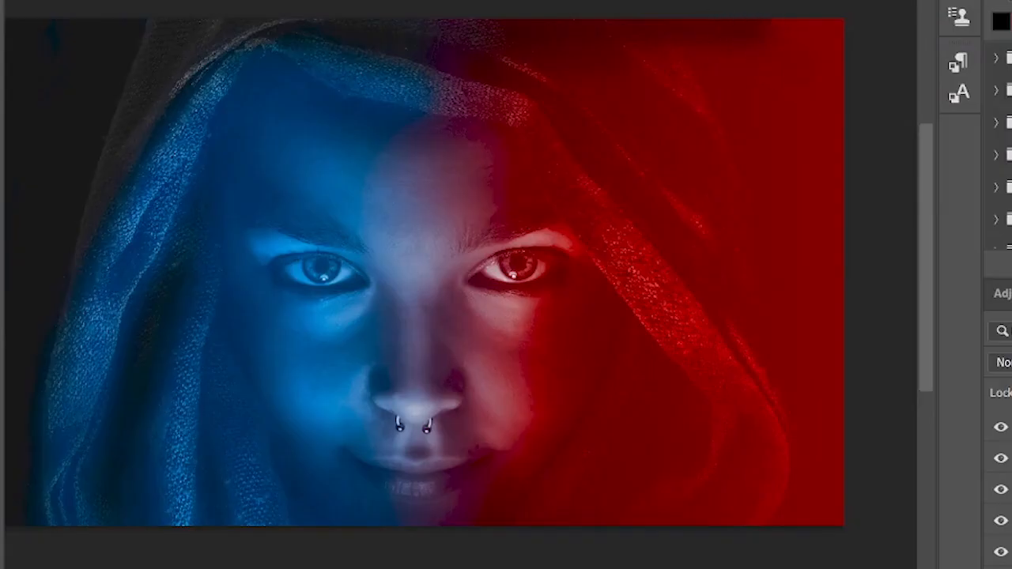
# - Choose the Hard Round brush at 100% opacity and set Layer 2's blend mode to Color
pyautogui.click(119, 2)
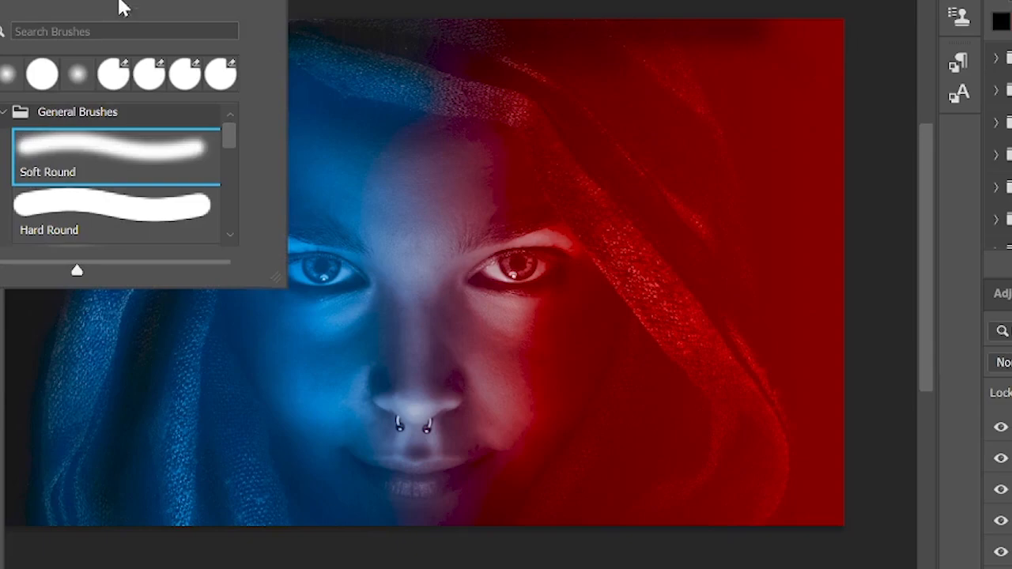
pyautogui.click(106, 207)
pyautogui.click(750, 34)
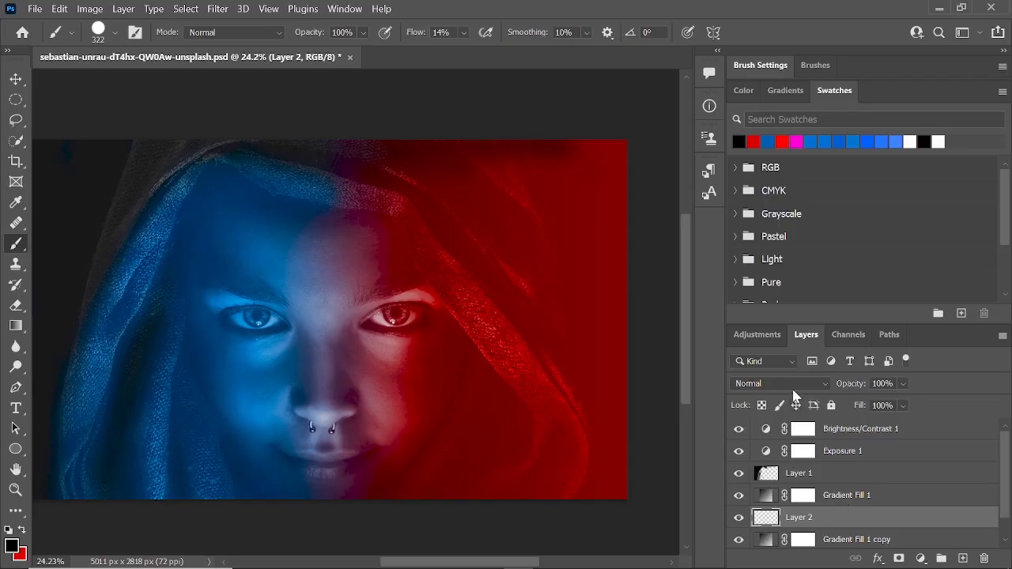
pyautogui.click(793, 386)
pyautogui.click(742, 542)
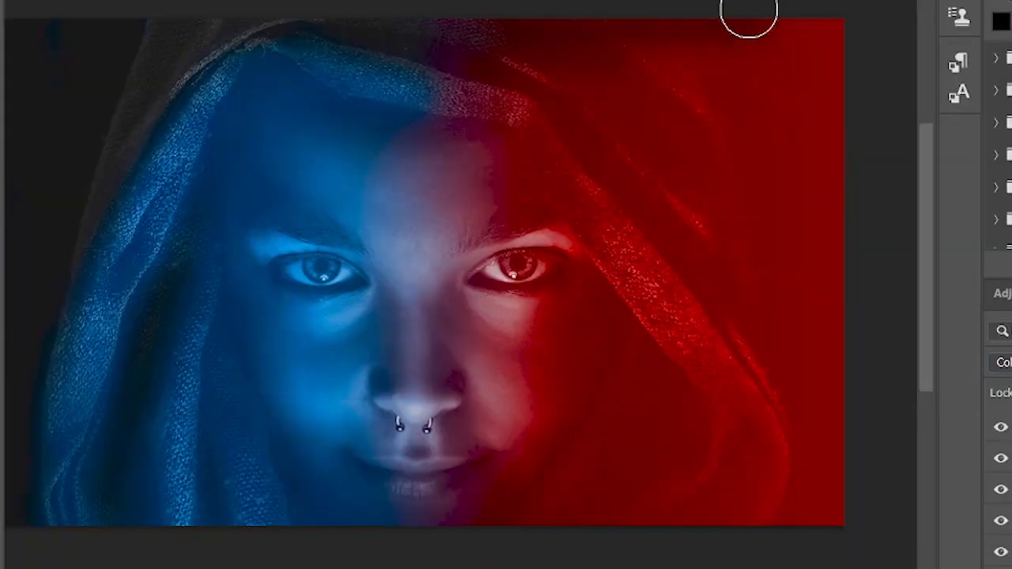
# - Paint black over the red background and the outer edge and top of the hood on the red side
pyautogui.moveTo(556, 136)
pyautogui.mouseDown()
pyautogui.moveTo(643, 280)
pyautogui.moveTo(561, 187)
pyautogui.moveTo(618, 352)
pyautogui.mouseUp()
pyautogui.moveTo(830, 314)
pyautogui.mouseDown()
pyautogui.moveTo(836, 335)
pyautogui.moveTo(678, 5)
pyautogui.moveTo(859, 483)
pyautogui.moveTo(836, 475)
pyautogui.moveTo(840, 4)
pyautogui.mouseUp()
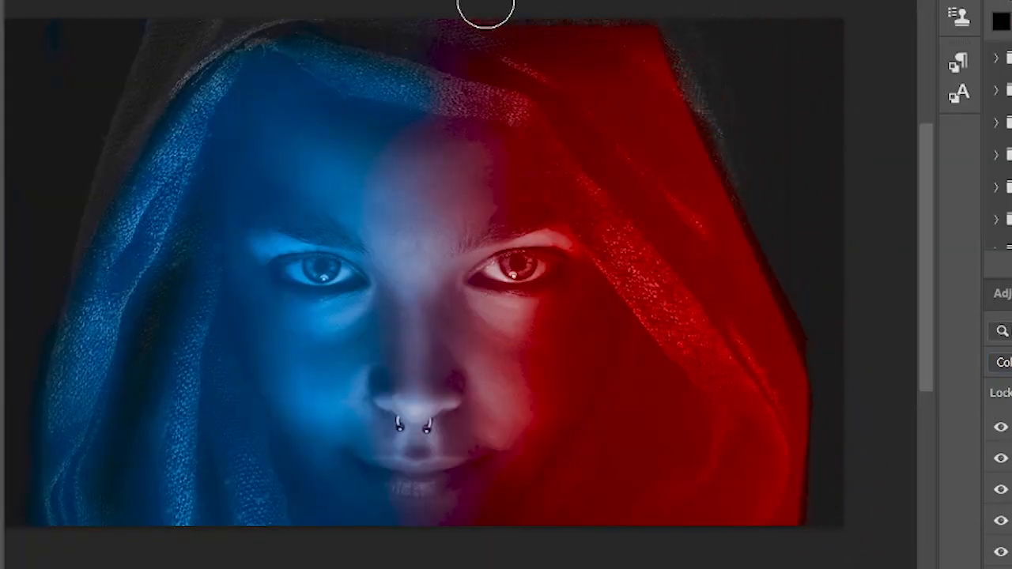
pyautogui.moveTo(451, 17)
pyautogui.mouseDown()
pyautogui.moveTo(480, 17)
pyautogui.moveTo(442, 28)
pyautogui.moveTo(647, 30)
pyautogui.moveTo(619, 34)
pyautogui.moveTo(701, 86)
pyautogui.moveTo(574, 47)
pyautogui.moveTo(685, 118)
pyautogui.mouseUp()
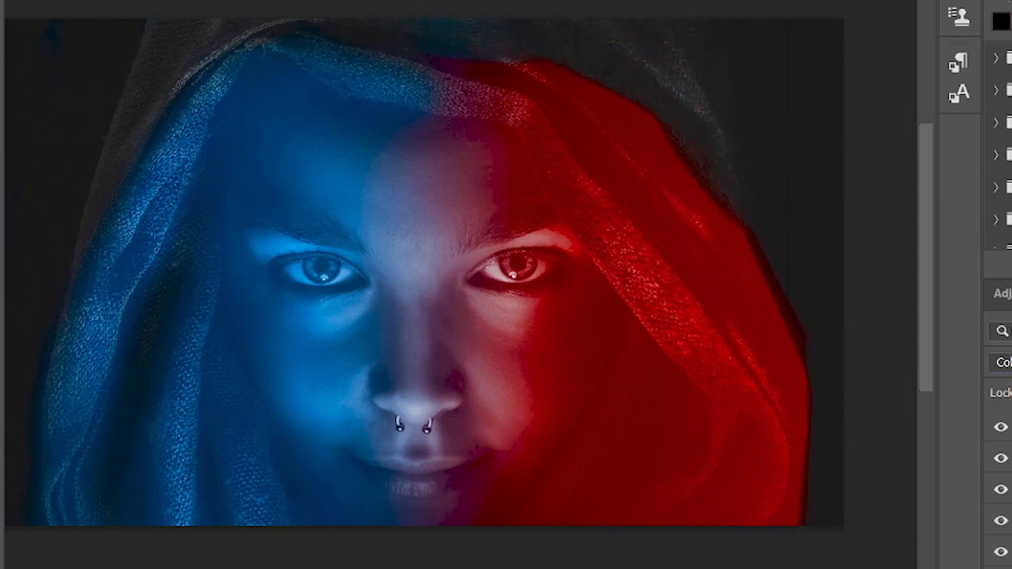
pyautogui.moveTo(644, 67)
pyautogui.mouseDown()
pyautogui.moveTo(764, 232)
pyautogui.moveTo(625, 127)
pyautogui.moveTo(649, 131)
pyautogui.moveTo(673, 162)
pyautogui.moveTo(828, 400)
pyautogui.moveTo(815, 387)
pyautogui.moveTo(783, 392)
pyautogui.moveTo(804, 513)
pyautogui.moveTo(806, 483)
pyautogui.mouseUp()
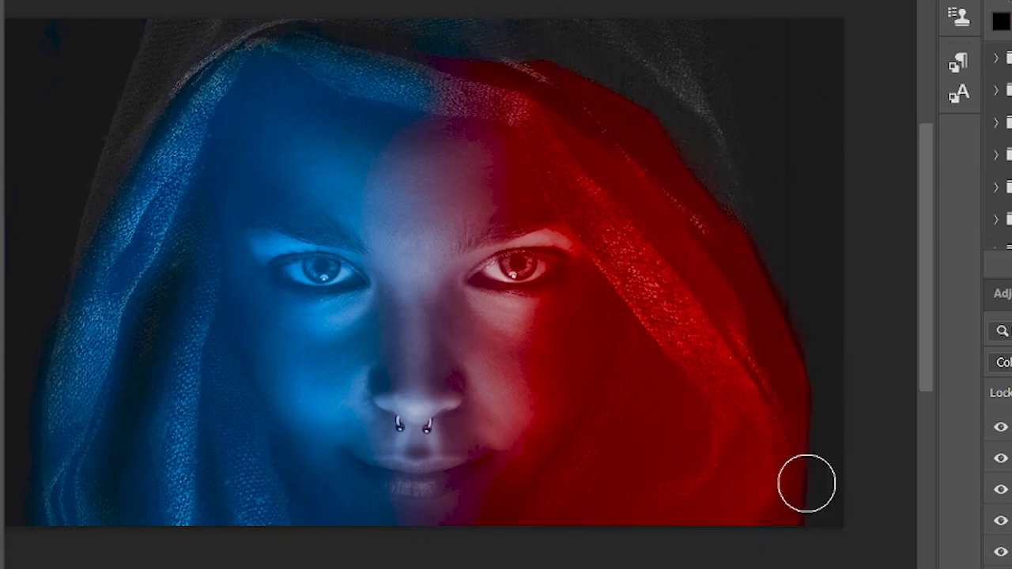
pyautogui.moveTo(617, 172); pyautogui.dragTo(601, 122)
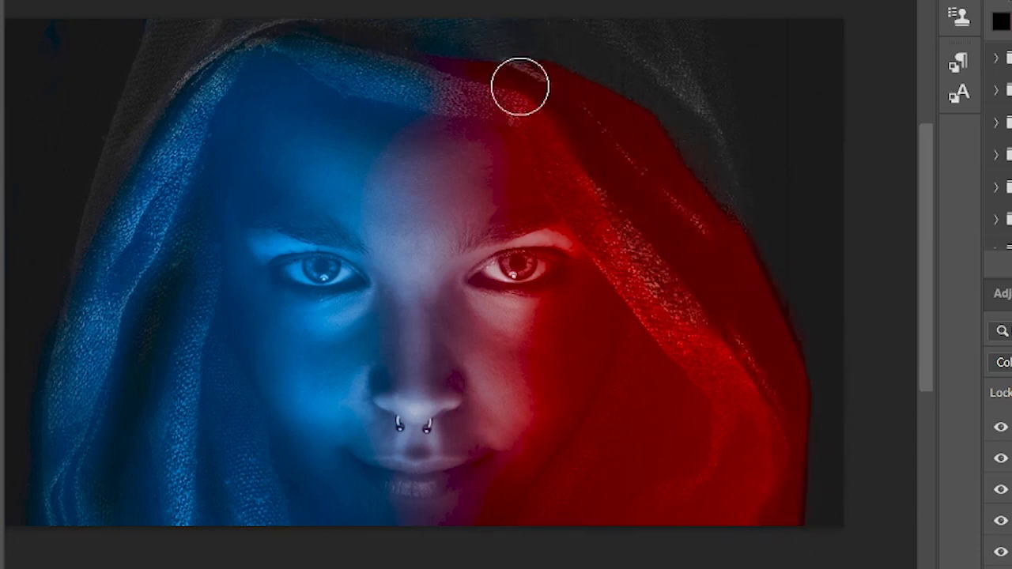
# - Switch to the Soft Round brush and paint black over the outer hood folds on the red side up to the inner rim
pyautogui.click(12, 2)
pyautogui.click(150, 149)
pyautogui.click(378, 8)
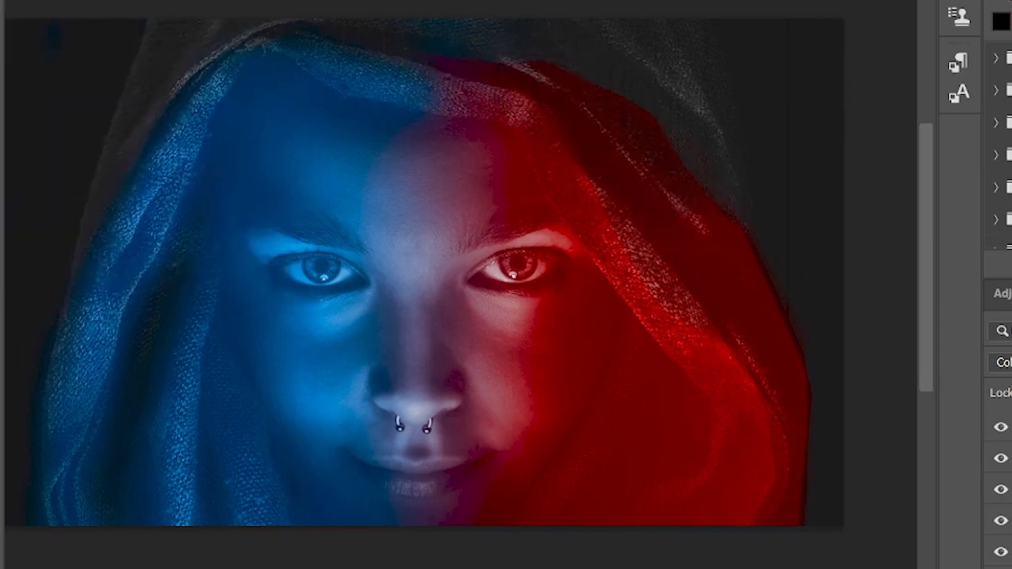
pyautogui.moveTo(596, 105)
pyautogui.mouseDown()
pyautogui.moveTo(723, 196)
pyautogui.moveTo(533, 26)
pyautogui.moveTo(584, 82)
pyautogui.moveTo(477, 32)
pyautogui.moveTo(742, 237)
pyautogui.moveTo(766, 286)
pyautogui.moveTo(750, 262)
pyautogui.moveTo(730, 270)
pyautogui.moveTo(834, 379)
pyautogui.moveTo(855, 456)
pyautogui.moveTo(692, 200)
pyautogui.moveTo(615, 123)
pyautogui.moveTo(681, 146)
pyautogui.moveTo(821, 442)
pyautogui.moveTo(808, 391)
pyautogui.moveTo(800, 524)
pyautogui.moveTo(814, 376)
pyautogui.moveTo(611, 111)
pyautogui.moveTo(725, 253)
pyautogui.moveTo(554, 72)
pyautogui.moveTo(515, 108)
pyautogui.moveTo(461, 63)
pyautogui.moveTo(554, 106)
pyautogui.moveTo(604, 148)
pyautogui.moveTo(614, 127)
pyautogui.moveTo(668, 181)
pyautogui.moveTo(647, 218)
pyautogui.moveTo(834, 404)
pyautogui.moveTo(619, 170)
pyautogui.mouseUp()
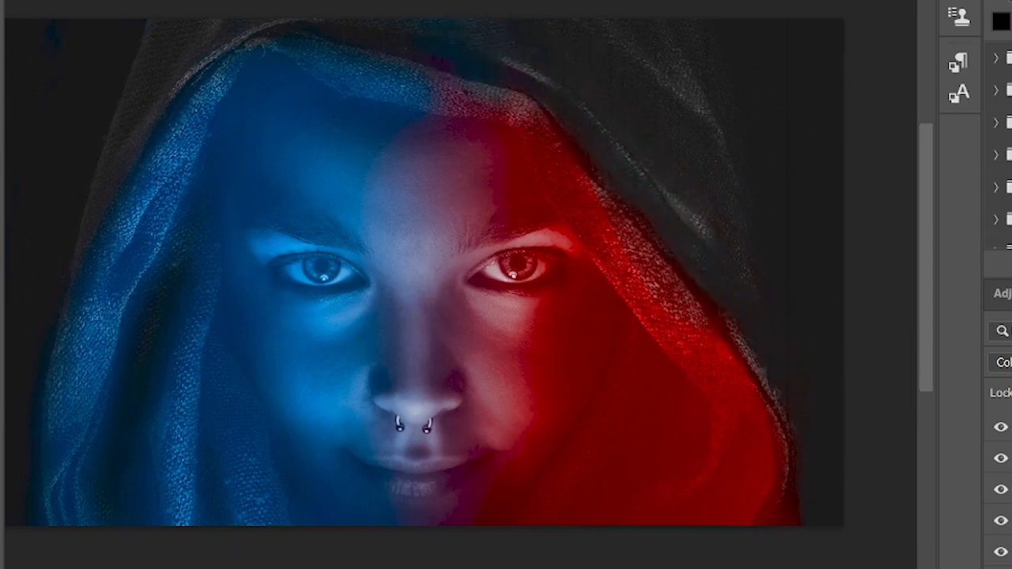
pyautogui.moveTo(586, 231)
pyautogui.mouseDown()
pyautogui.moveTo(533, 99)
pyautogui.moveTo(642, 219)
pyautogui.moveTo(624, 219)
pyautogui.moveTo(578, 166)
pyautogui.moveTo(618, 232)
pyautogui.moveTo(561, 145)
pyautogui.moveTo(729, 368)
pyautogui.mouseUp()
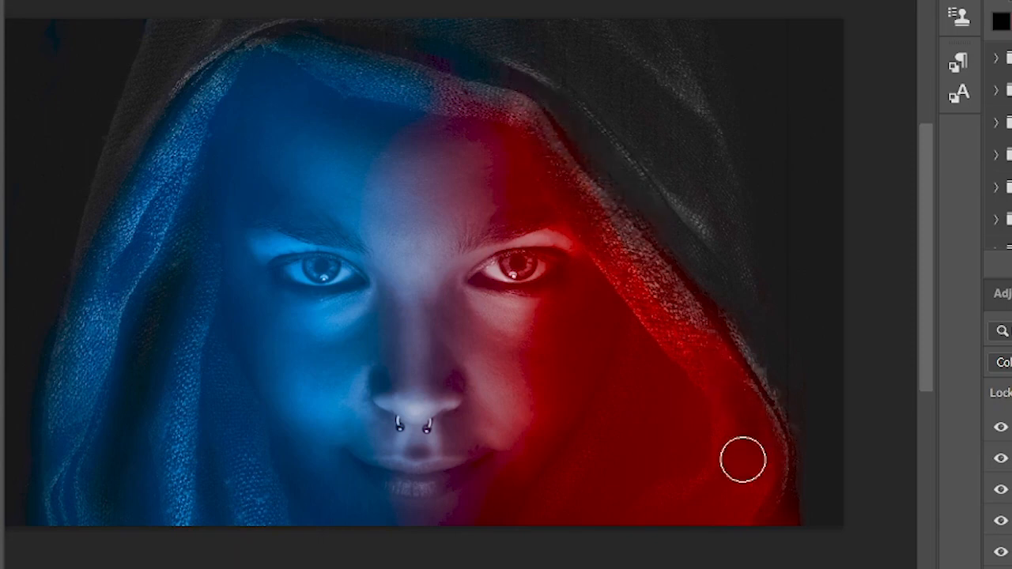
# - Paint black along the hood's textured inner rim from the lower red corner to the top centre, and lower the brush opacity to 8%
pyautogui.moveTo(774, 483)
pyautogui.mouseDown()
pyautogui.moveTo(662, 269)
pyautogui.moveTo(502, 61)
pyautogui.mouseUp()
pyautogui.moveTo(510, 100)
pyautogui.mouseDown()
pyautogui.moveTo(533, 105)
pyautogui.moveTo(560, 197)
pyautogui.moveTo(606, 218)
pyautogui.moveTo(680, 320)
pyautogui.moveTo(542, 153)
pyautogui.moveTo(699, 408)
pyautogui.moveTo(670, 296)
pyautogui.moveTo(724, 364)
pyautogui.moveTo(611, 238)
pyautogui.moveTo(669, 286)
pyautogui.moveTo(446, 61)
pyautogui.mouseUp()
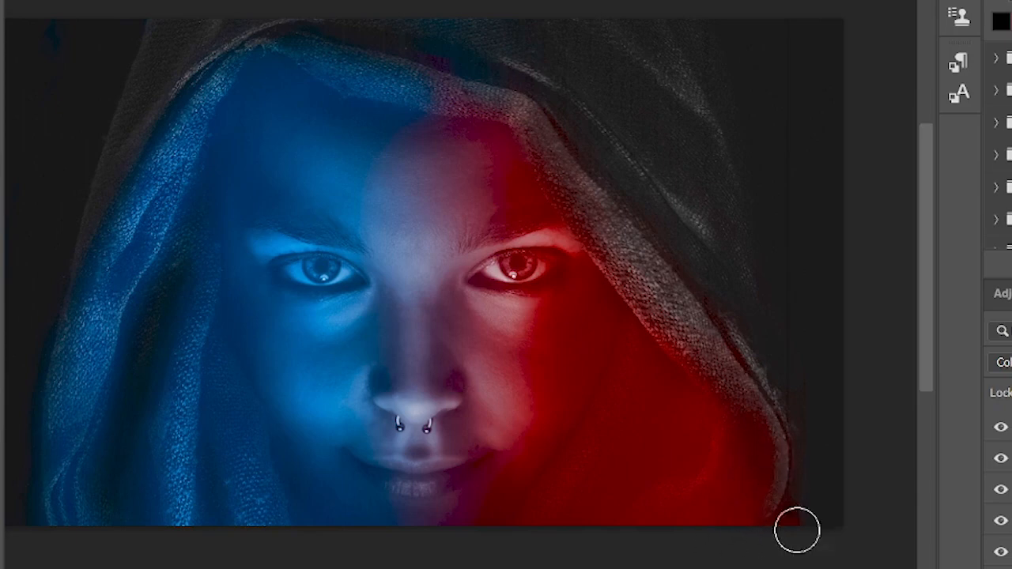
pyautogui.moveTo(795, 529); pyautogui.dragTo(747, 405)
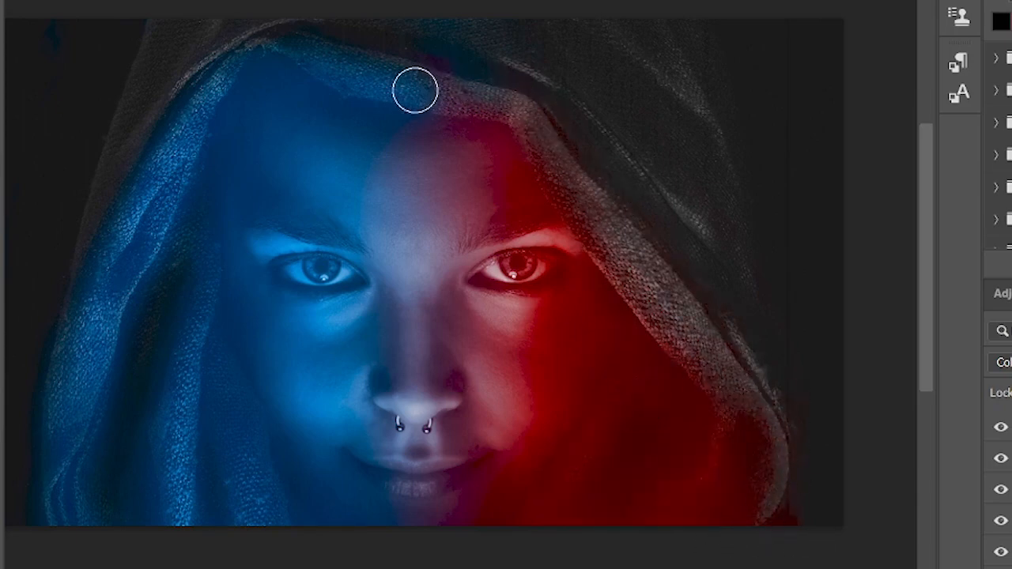
pyautogui.moveTo(415, 91)
pyautogui.mouseDown()
pyautogui.moveTo(526, 111)
pyautogui.moveTo(449, 100)
pyautogui.moveTo(473, 99)
pyautogui.moveTo(458, 82)
pyautogui.moveTo(516, 90)
pyautogui.moveTo(458, 123)
pyautogui.moveTo(500, 100)
pyautogui.moveTo(538, 119)
pyautogui.mouseUp()
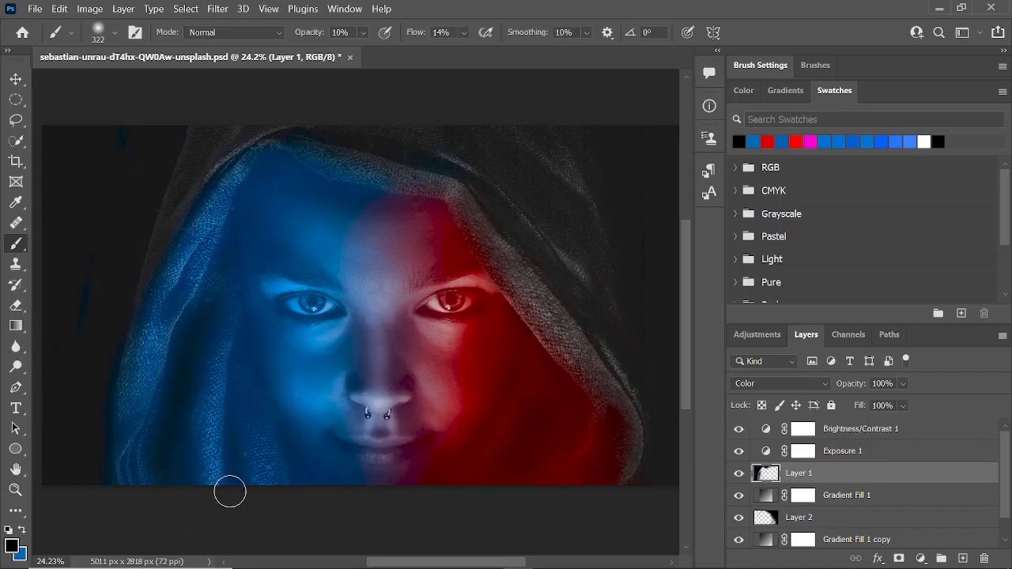
pyautogui.moveTo(312, 37); pyautogui.dragTo(304, 37)
# - Examine the blue-to-red transition across the eyes, face and hood up close and at full width
pyautogui.scroll(2, 325, 327)
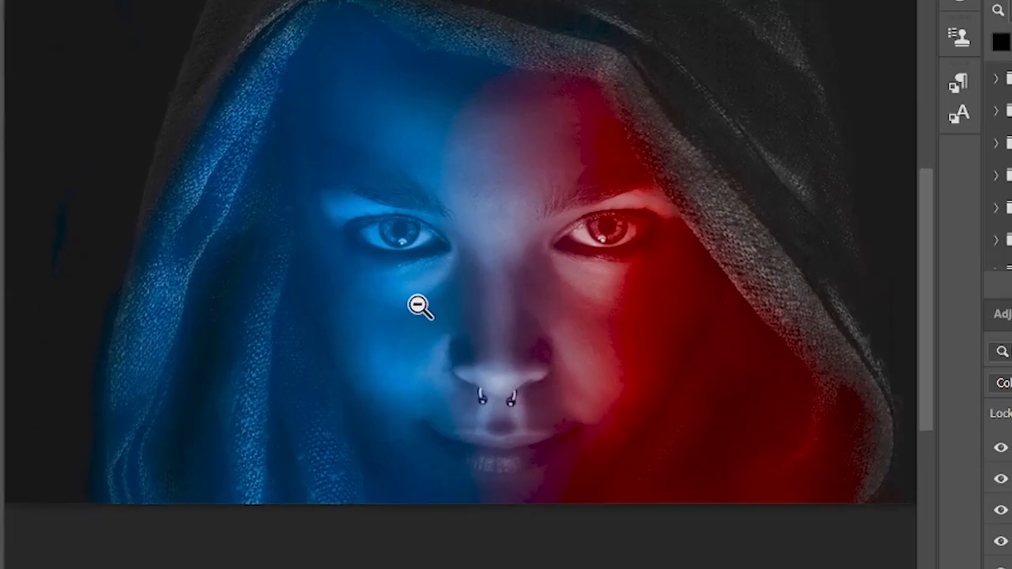
pyautogui.moveTo(684, 363); pyautogui.dragTo(687, 349)
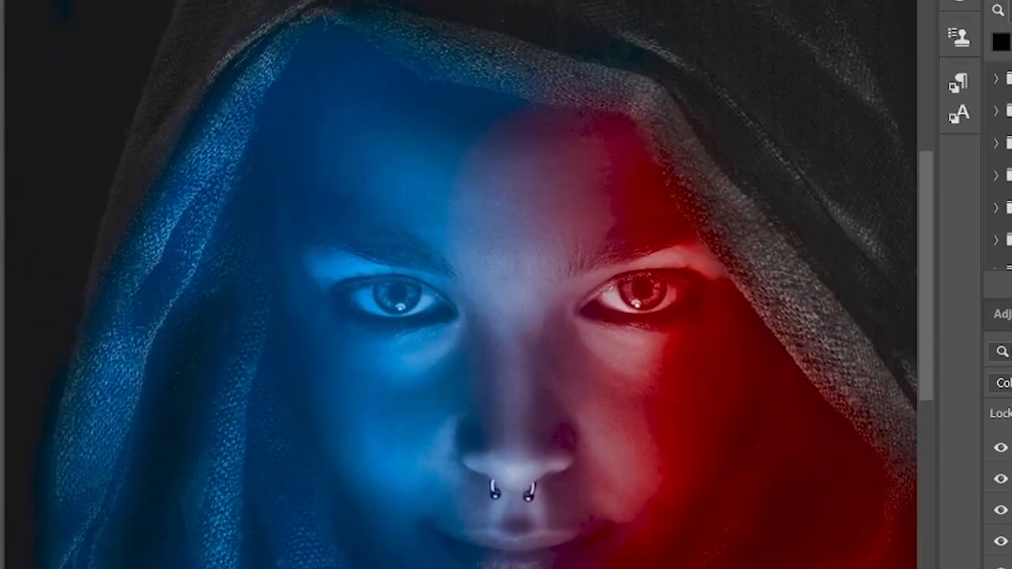
pyautogui.moveTo(474, 568); pyautogui.dragTo(491, 568)
pyautogui.scroll(3, 427, 309)
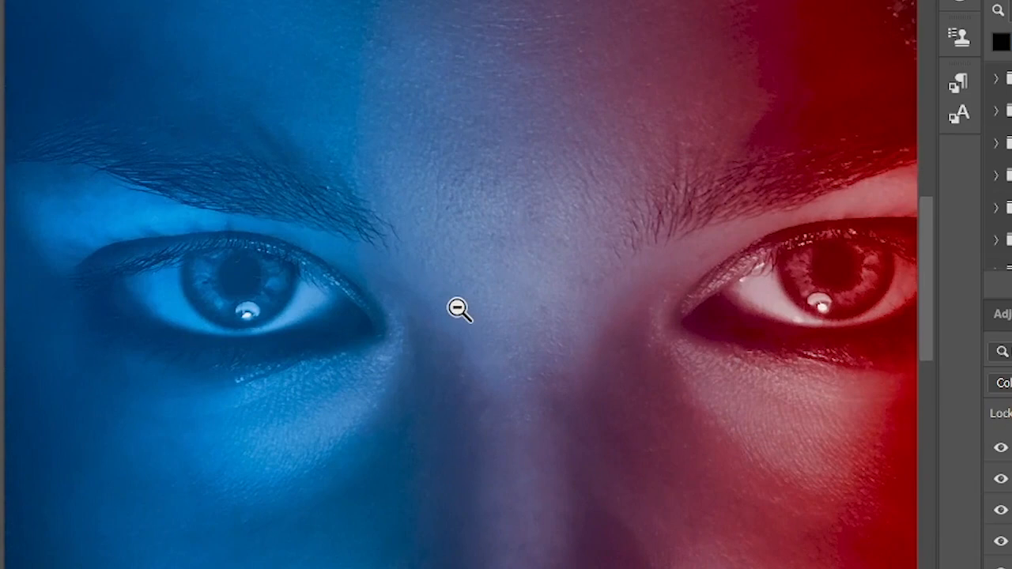
pyautogui.scroll(-4, 457, 307)
pyautogui.scroll(-1, 400, 309)
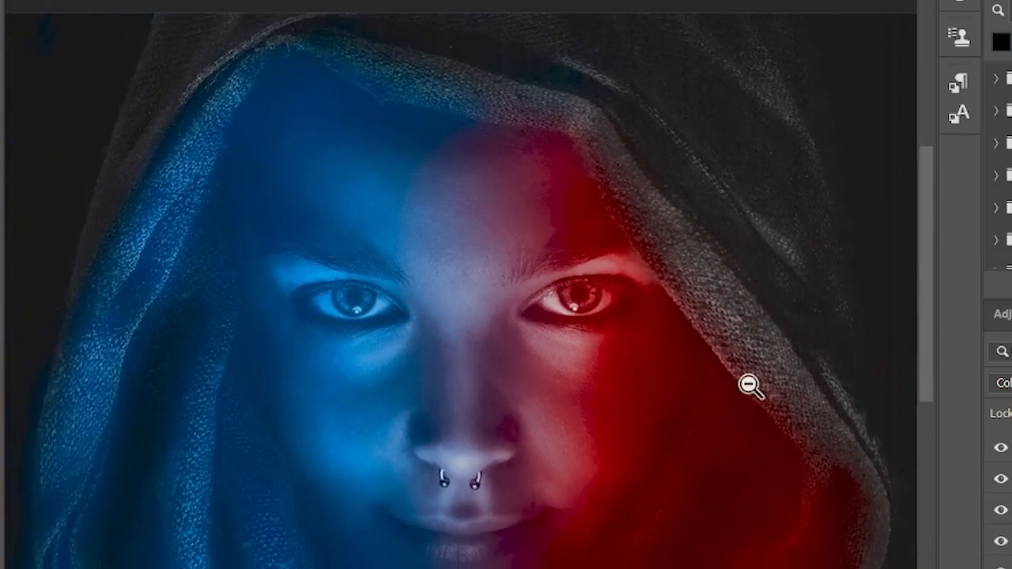
pyautogui.moveTo(924, 355); pyautogui.dragTo(935, 374)
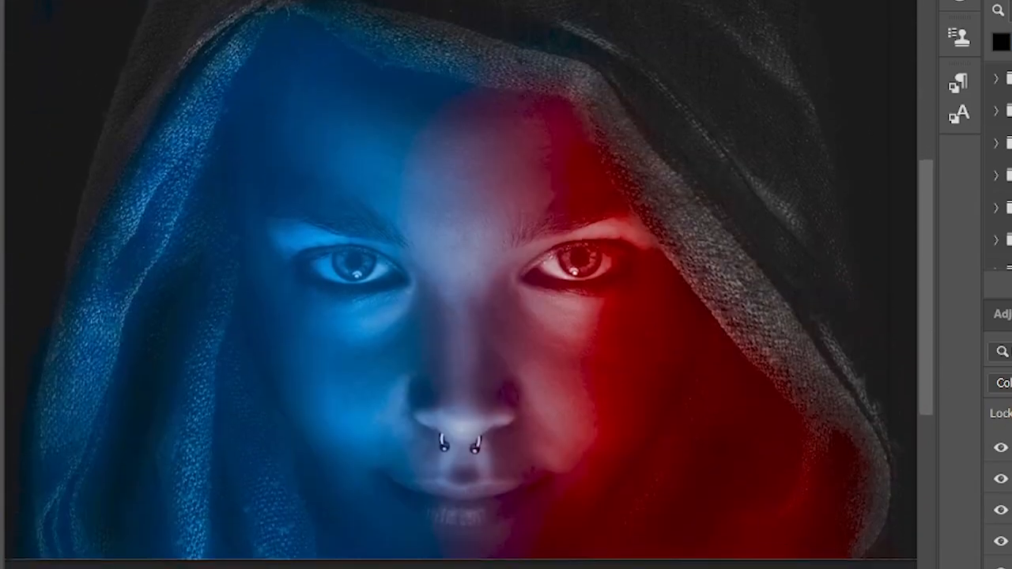
pyautogui.moveTo(474, 568)
pyautogui.mouseDown()
pyautogui.moveTo(435, 568)
pyautogui.moveTo(506, 567)
pyautogui.moveTo(458, 561)
pyautogui.mouseUp()
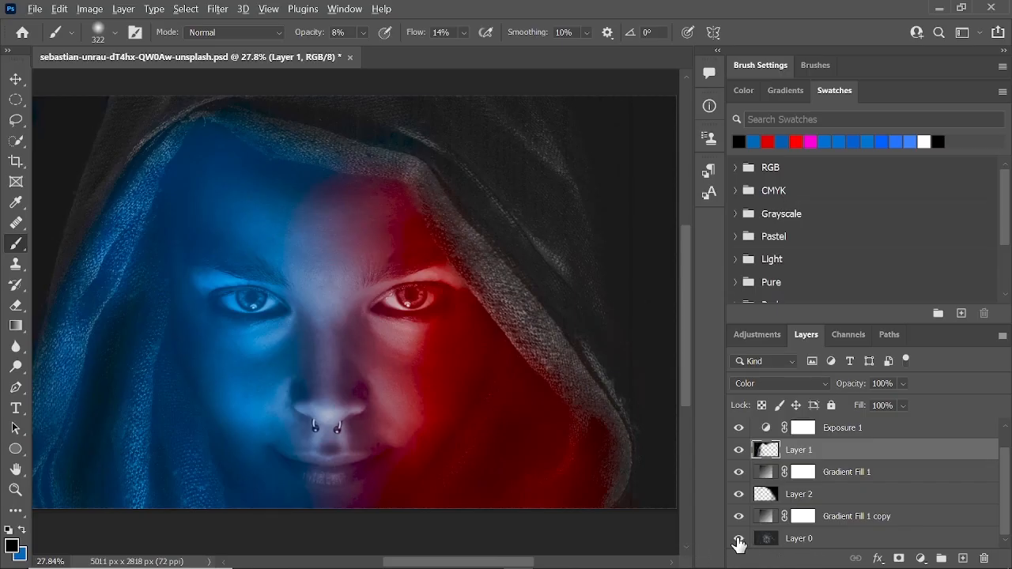
# - Compare the coloured result with the original photo by repeatedly isolating Layer 0 and restoring all layers
pyautogui.keyDown('alt'); pyautogui.click(739, 539); pyautogui.keyUp('alt')
pyautogui.keyDown('alt'); pyautogui.click(739, 540); pyautogui.keyUp('alt')
pyautogui.keyDown('alt'); pyautogui.click(739, 539); pyautogui.keyUp('alt')
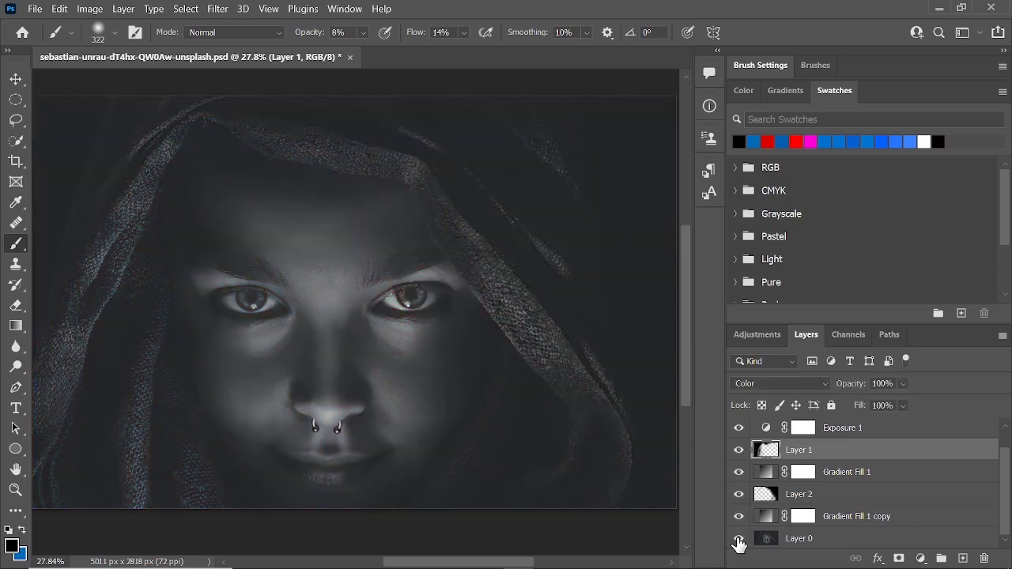
pyautogui.keyDown('alt'); pyautogui.click(738, 540); pyautogui.keyUp('alt')
pyautogui.keyDown('alt'); pyautogui.click(1000, 567); pyautogui.keyUp('alt')
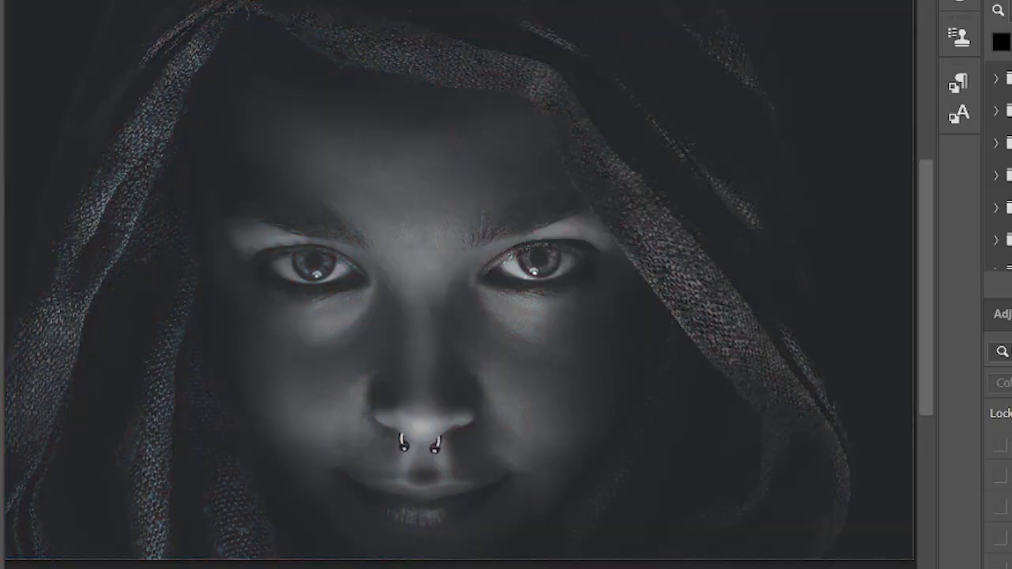
pyautogui.keyDown('alt'); pyautogui.click(1000, 567); pyautogui.keyUp('alt')
pyautogui.keyDown('alt'); pyautogui.click(1001, 567); pyautogui.keyUp('alt')
pyautogui.keyDown('alt'); pyautogui.click(1001, 566); pyautogui.keyUp('alt')
pyautogui.moveTo(925, 398); pyautogui.dragTo(925, 404)
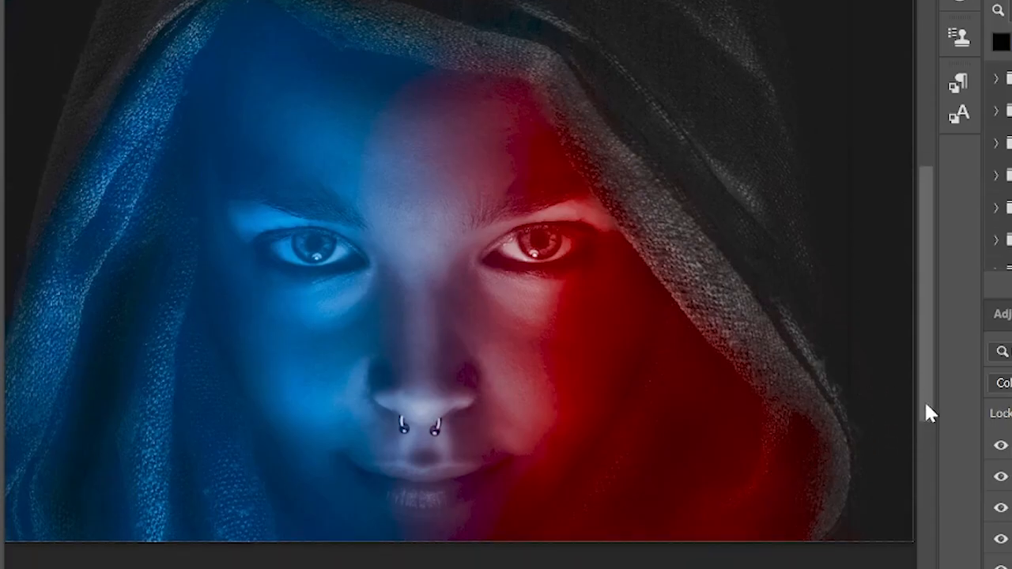